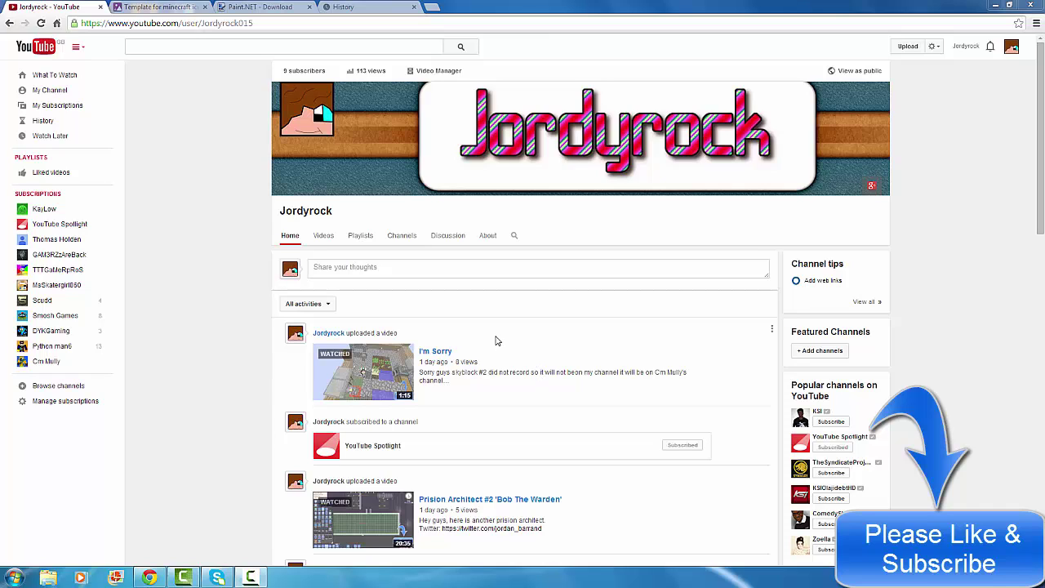
Step: Switch to the paint.net download page tab listing version 3.5.11
mouse_move(309, 116)
left_click(243, 8)
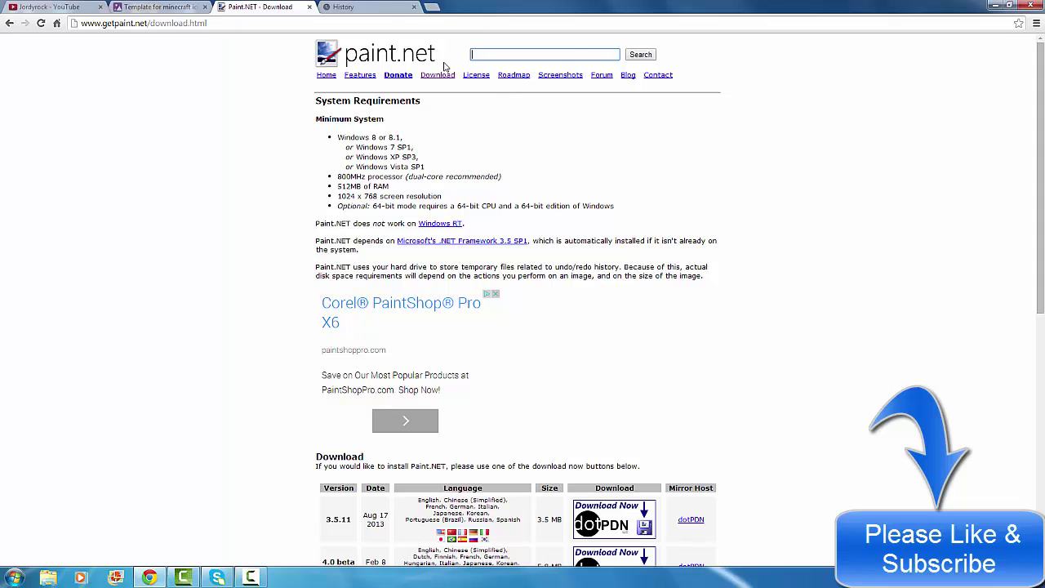
Step: Close Chrome's History tab so the Windows desktop shows
left_click(414, 7)
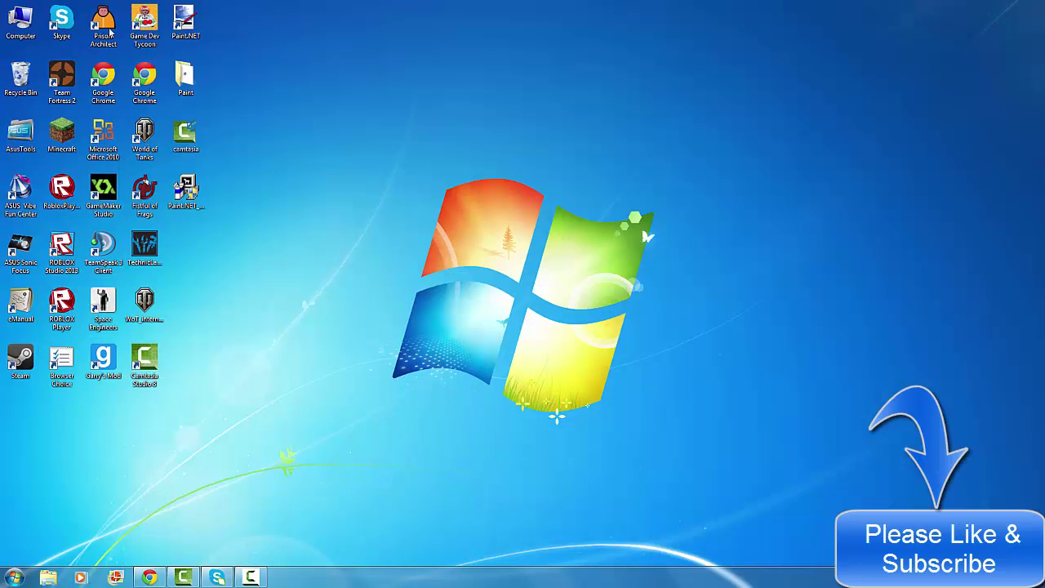
Step: Launch Paint.NET and open 'Template for minecraft icon.png' from Downloads
double_click(185, 22)
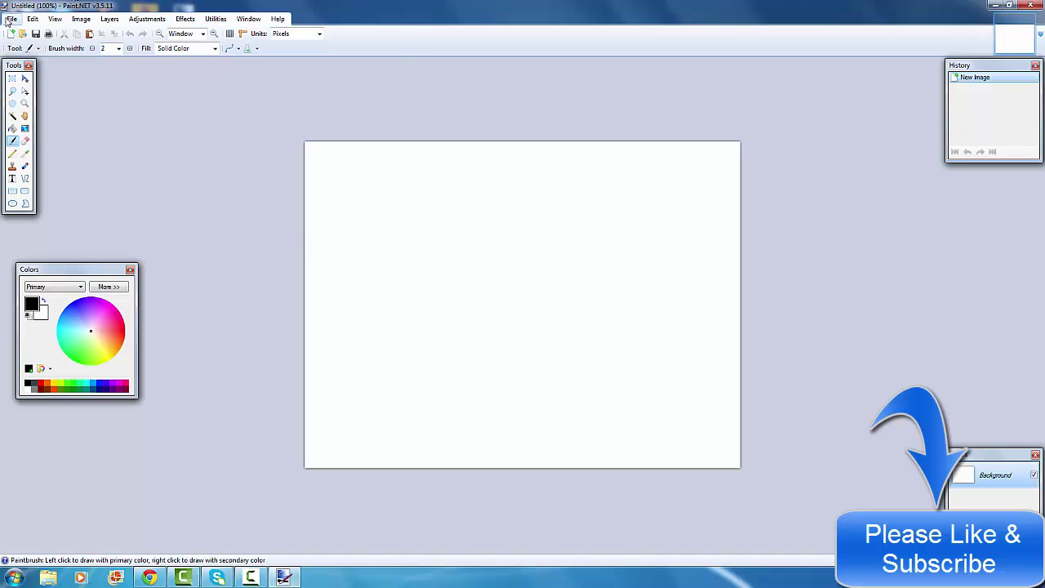
left_click(10, 18)
left_click(26, 44)
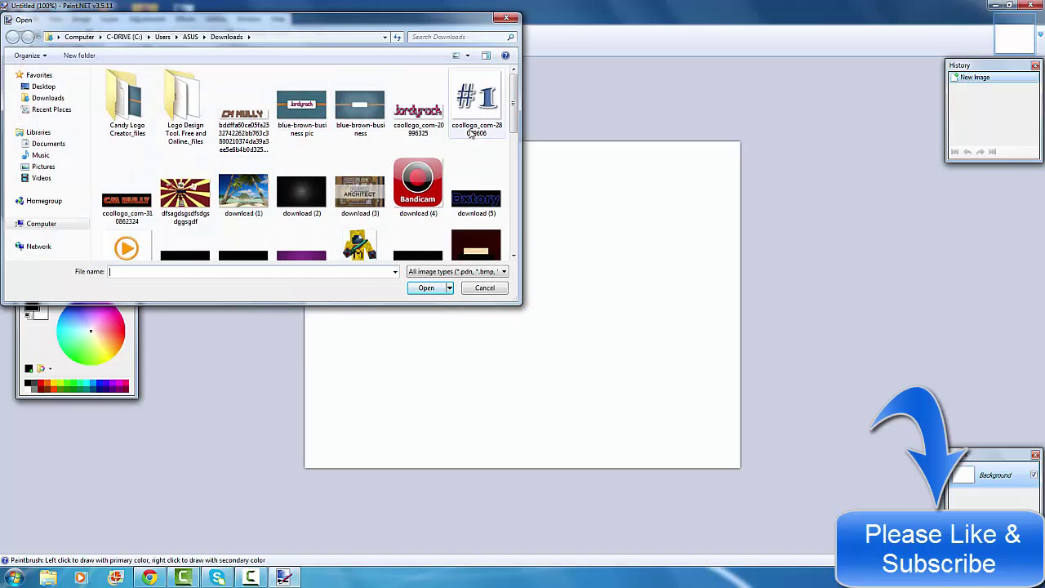
left_click_drag(515, 117, 517, 190)
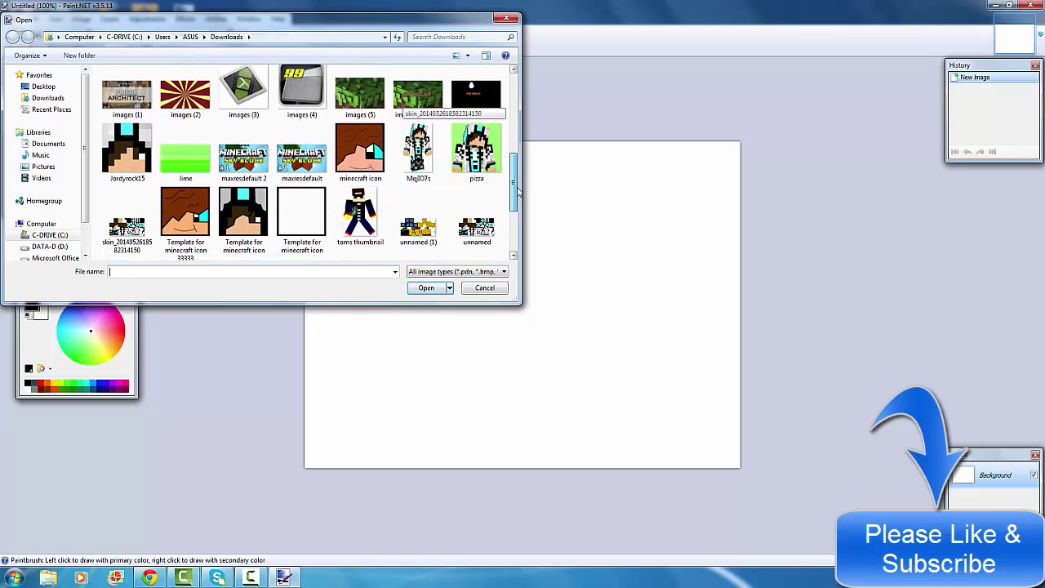
left_click(294, 231)
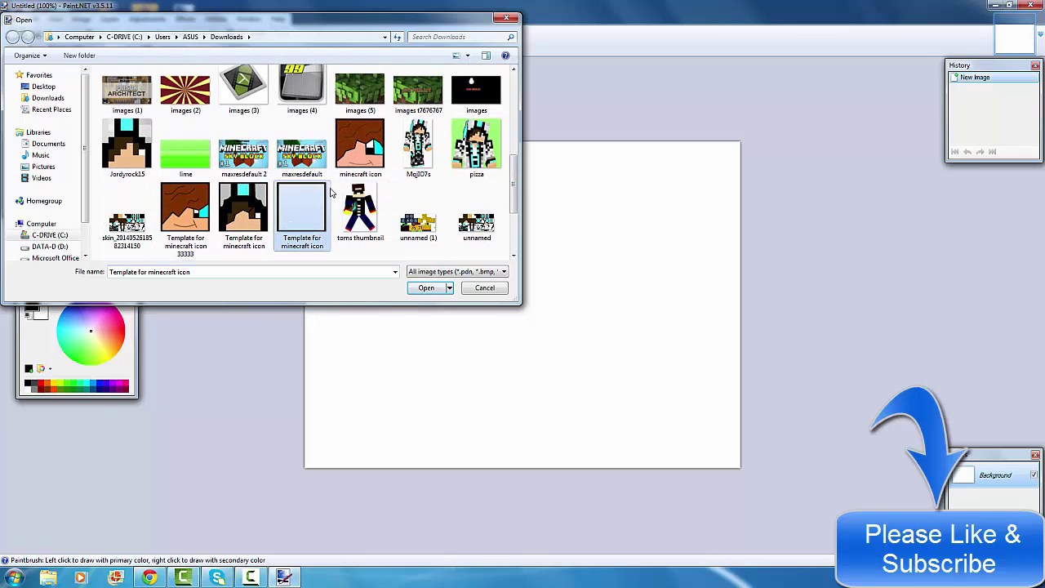
left_click(430, 289)
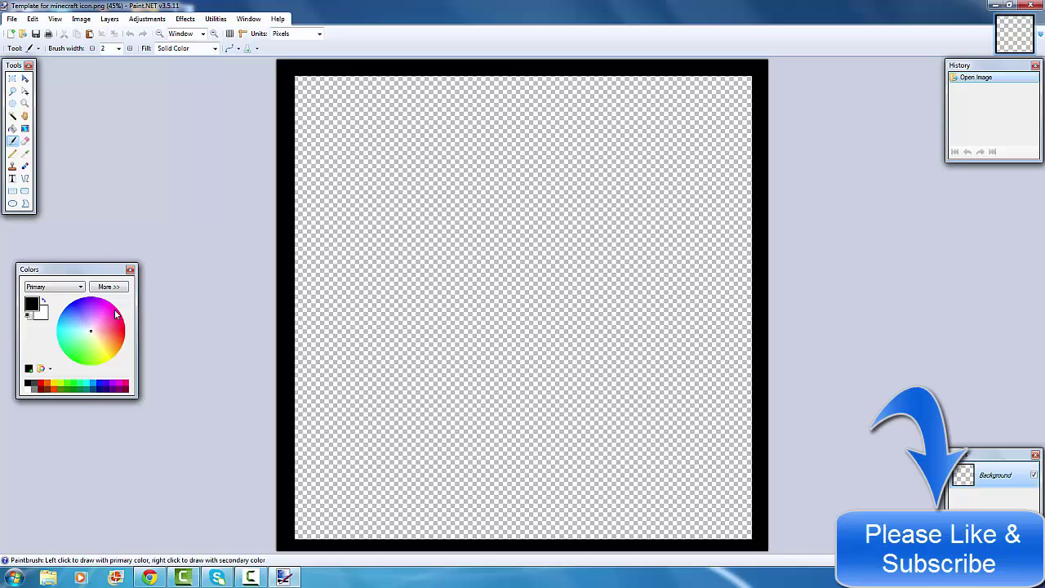
Step: Draw a six-segment, width-40 black zigzag line across the canvas from left border to right border
left_click(25, 183)
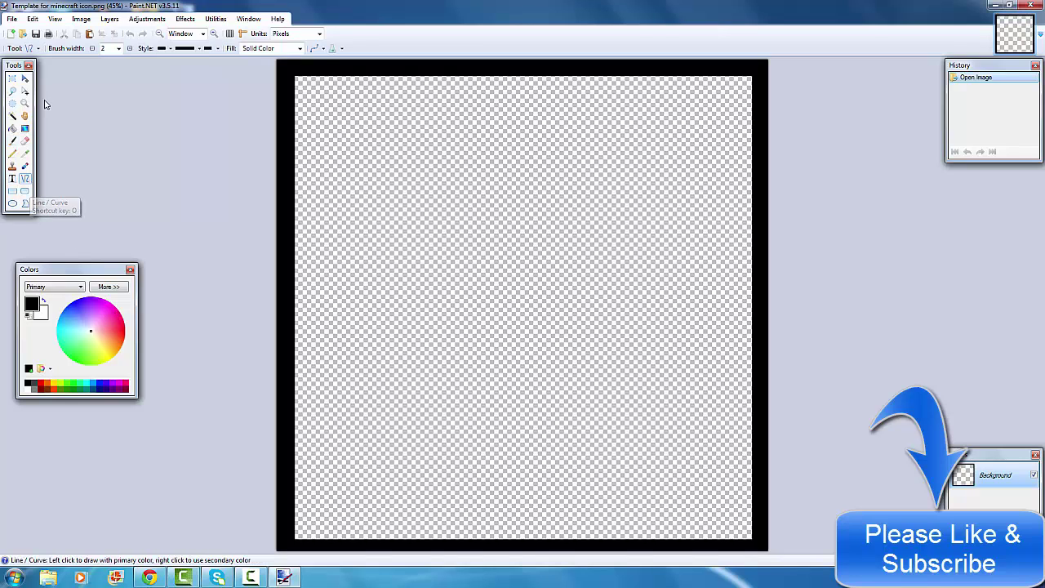
left_click(119, 48)
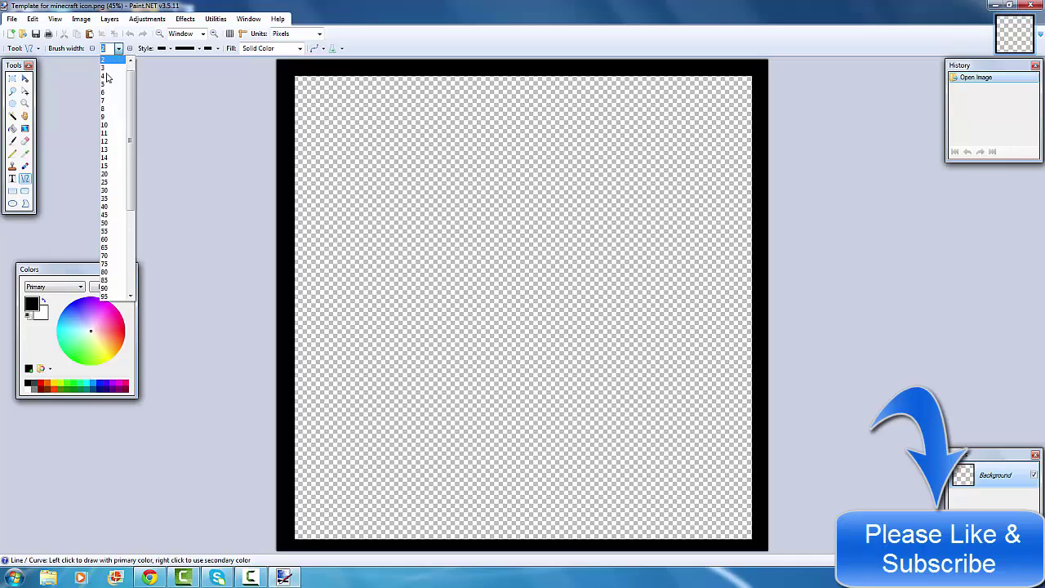
left_click(118, 211)
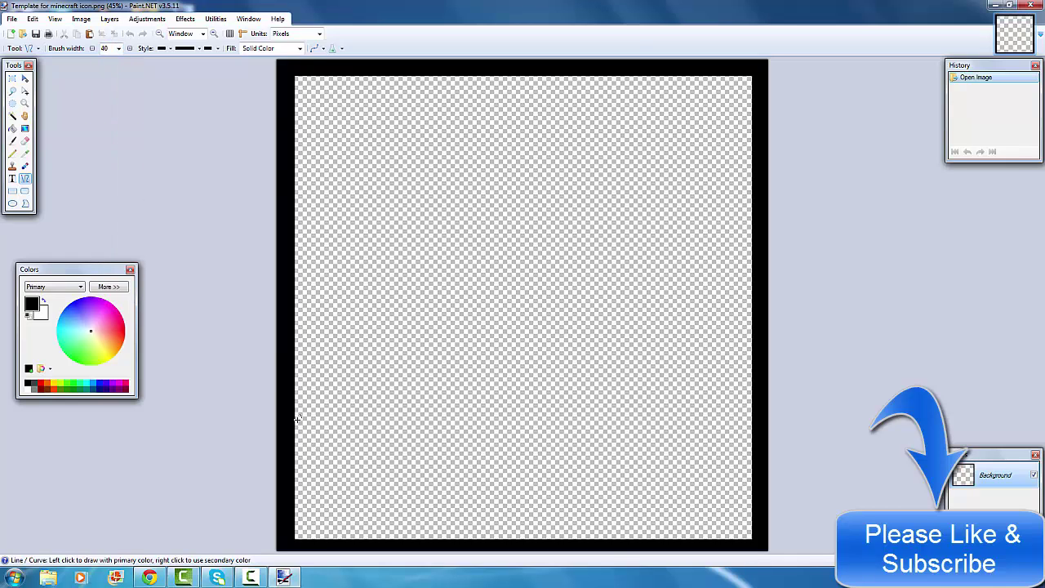
mouse_move(289, 420)
left_mouse_down()
mouse_move(351, 350)
mouse_move(401, 343)
left_mouse_up()
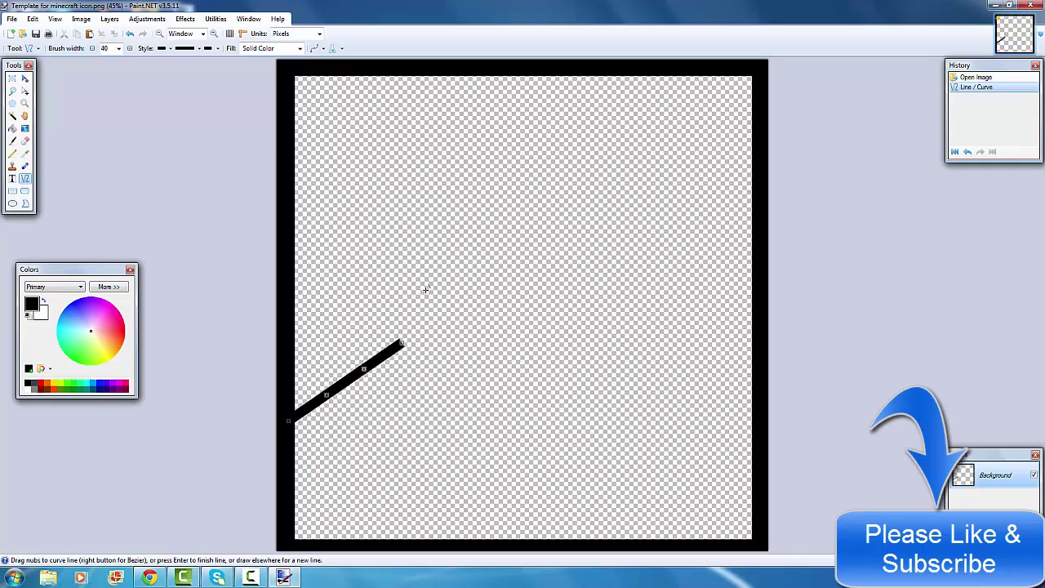
left_click_drag(467, 378, 398, 344)
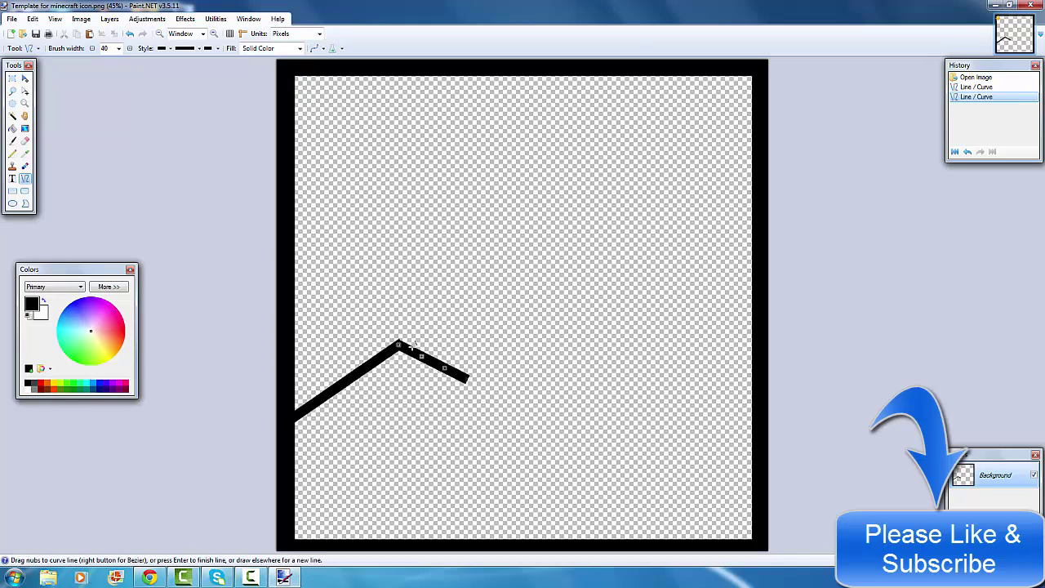
left_click_drag(465, 378, 518, 313)
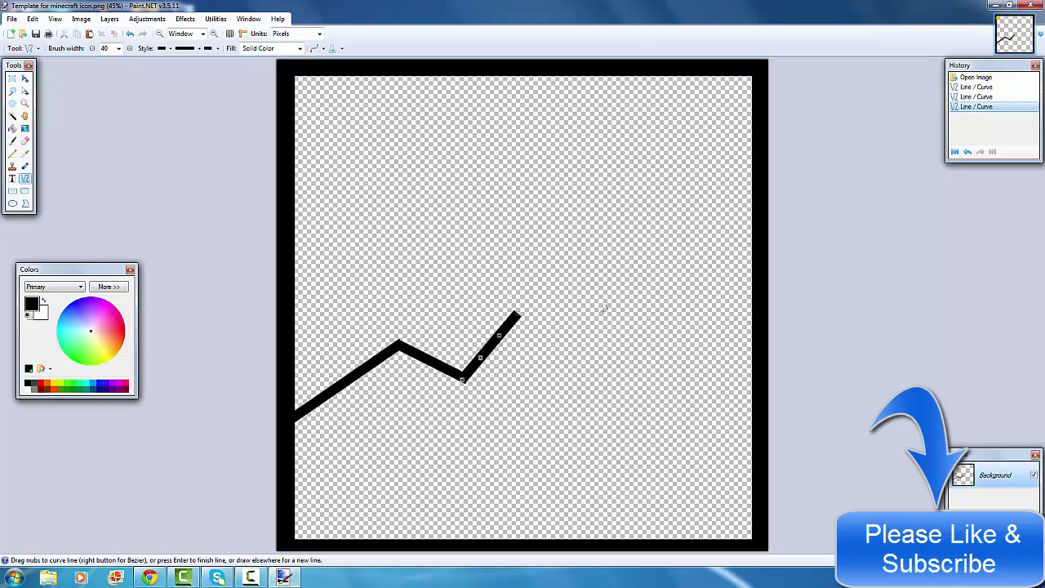
left_click_drag(601, 352, 516, 316)
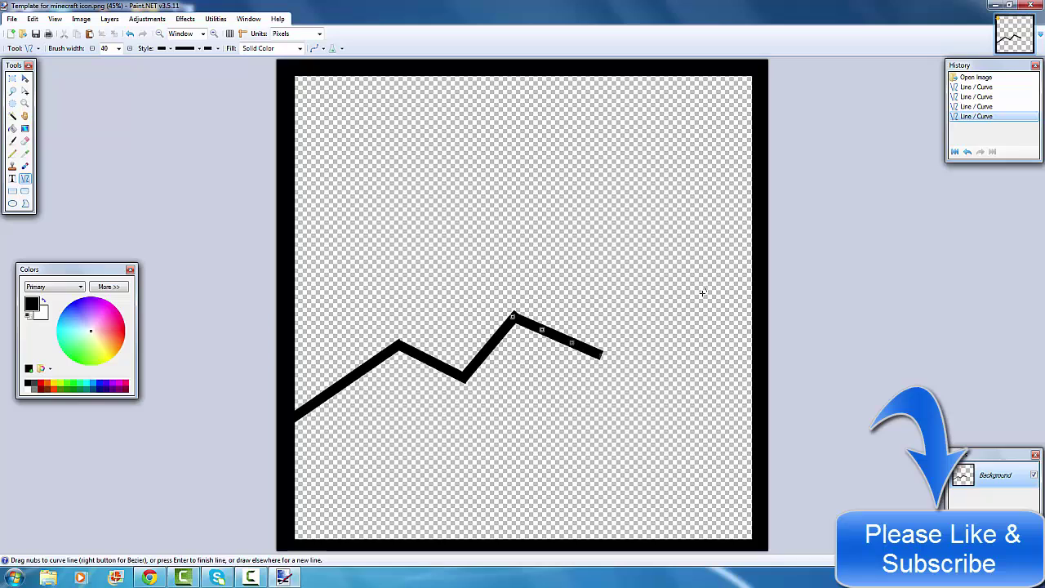
left_click_drag(689, 297, 595, 354)
mouse_move(759, 359)
left_mouse_down()
mouse_move(699, 326)
mouse_move(684, 295)
left_mouse_up()
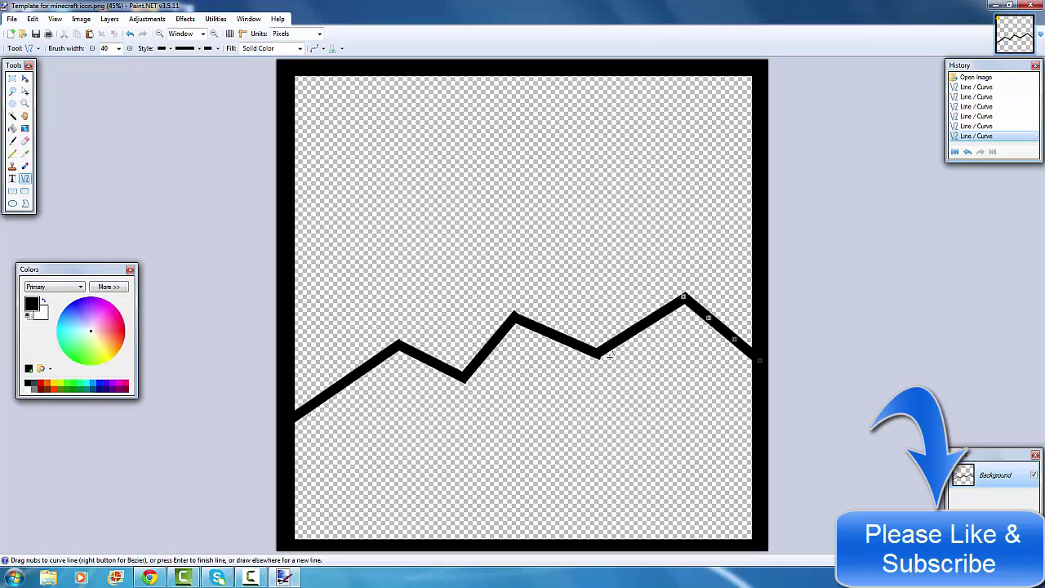
Step: Under the rightmost peak, draw a box split by a vertical line and a short crossbar, redoing a misplaced bottom edge
left_click(855, 405)
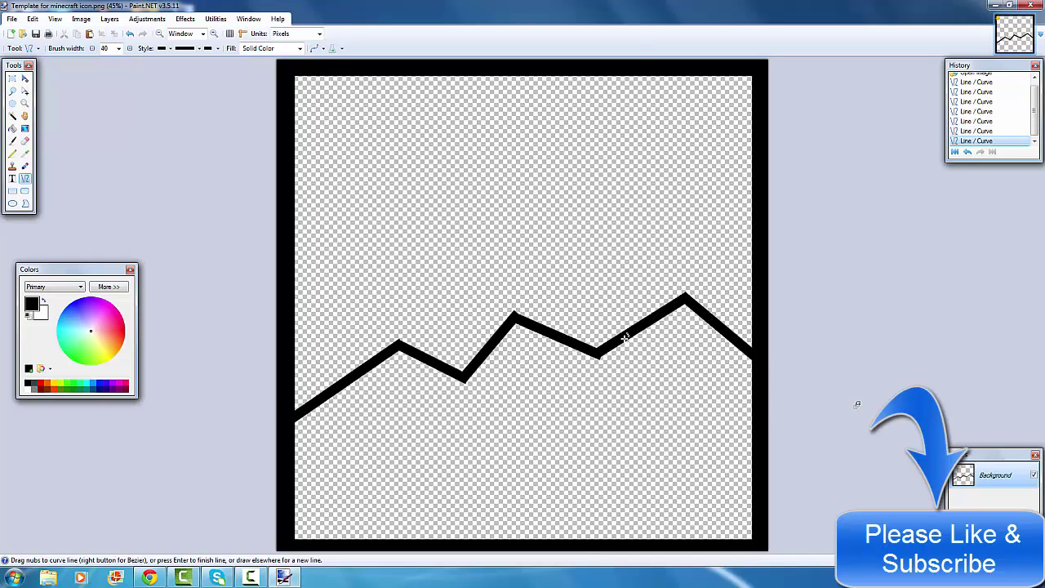
left_click_drag(623, 337, 623, 410)
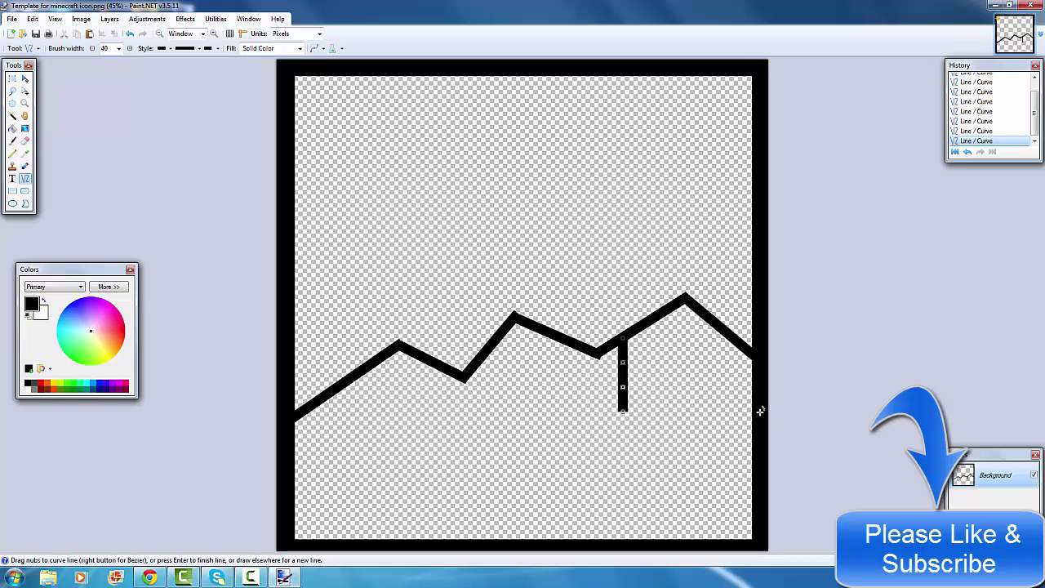
left_click_drag(821, 419, 624, 409)
key("ctrl+z")
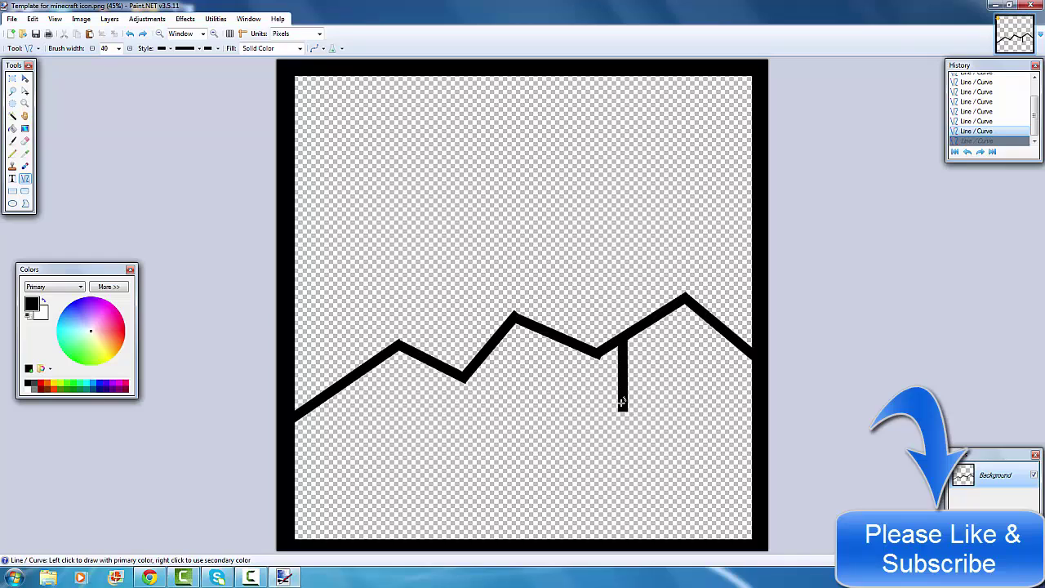
left_click_drag(622, 406, 759, 410)
left_click_drag(686, 300, 687, 410)
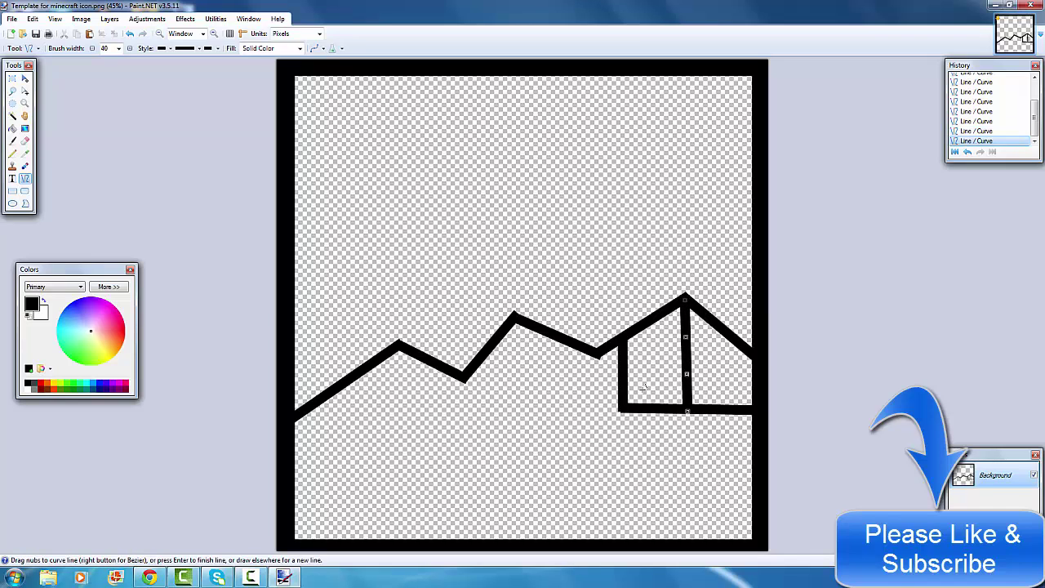
left_click_drag(623, 373, 689, 373)
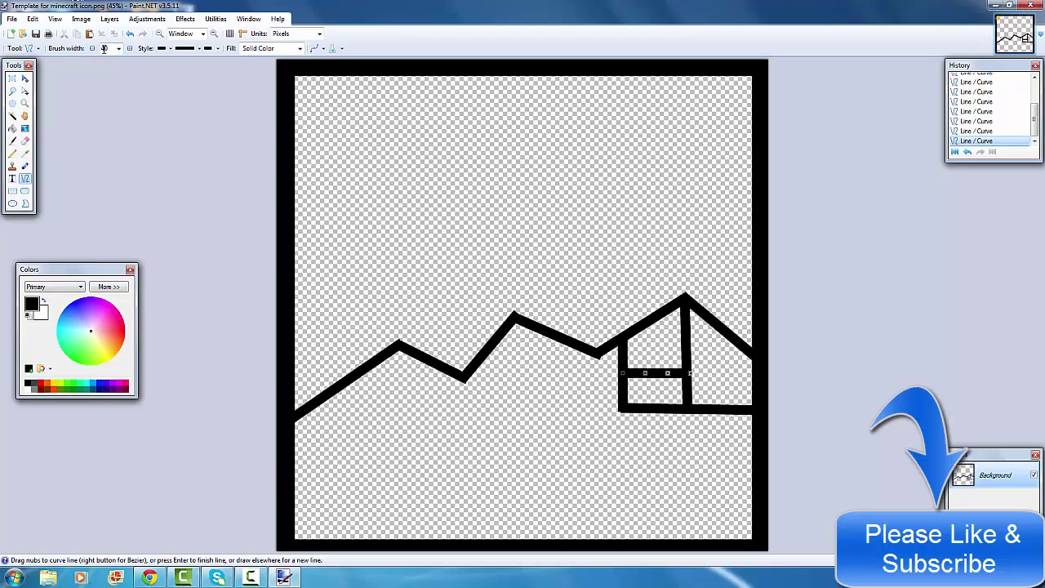
Step: At line width 25, draw a curved smile near the bottom with a short slanted stroke at its right end
left_click(118, 51)
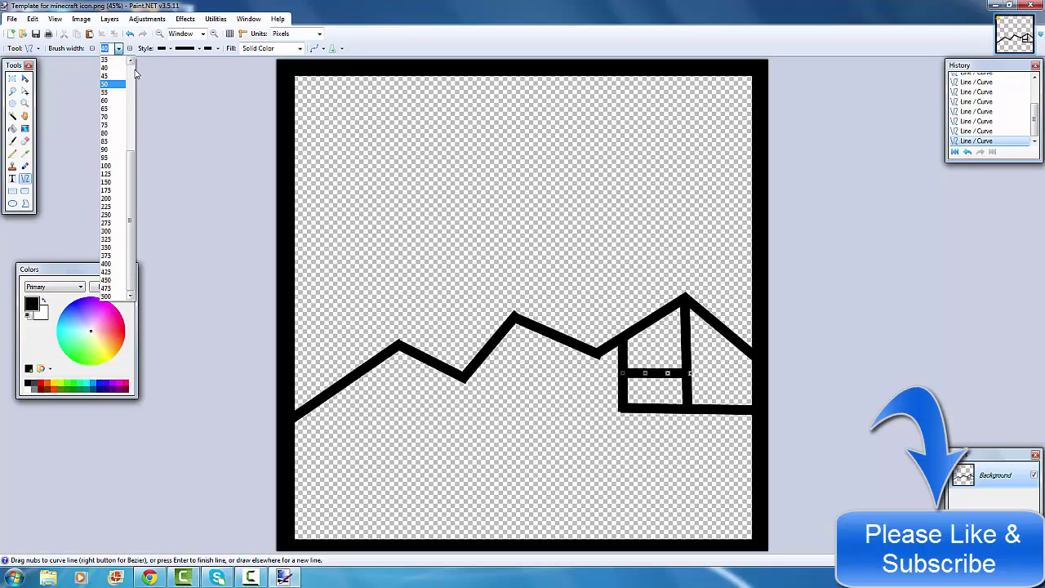
scroll(125, 139, "up", 1)
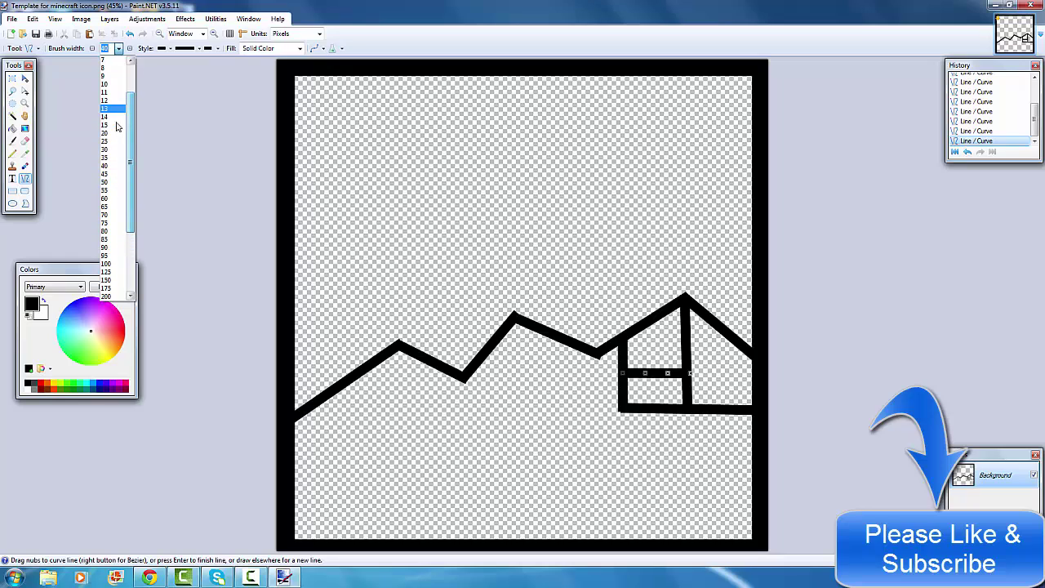
scroll(119, 143, "up", 2)
left_click(113, 142)
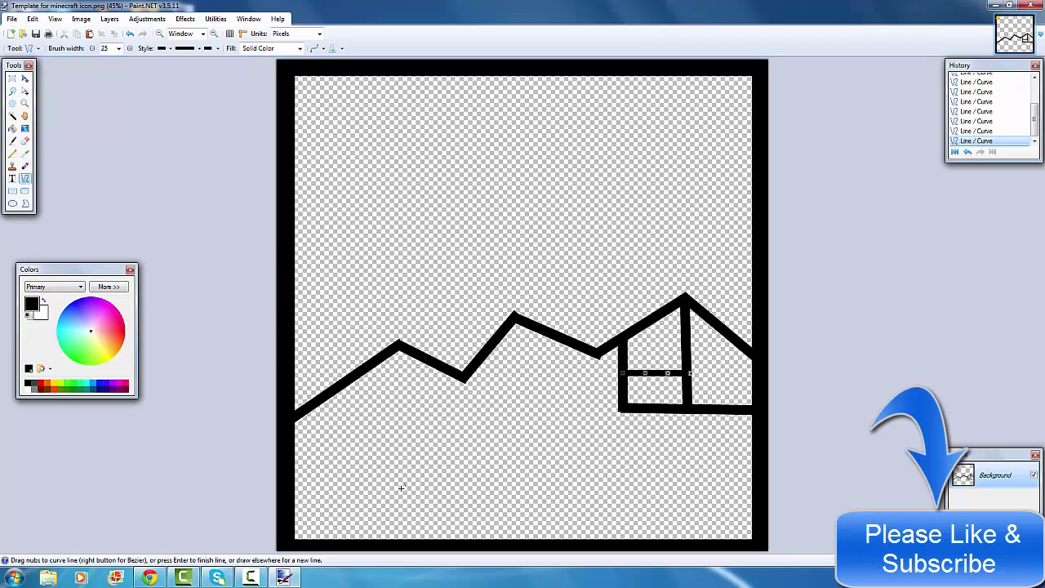
left_click_drag(399, 486, 616, 488)
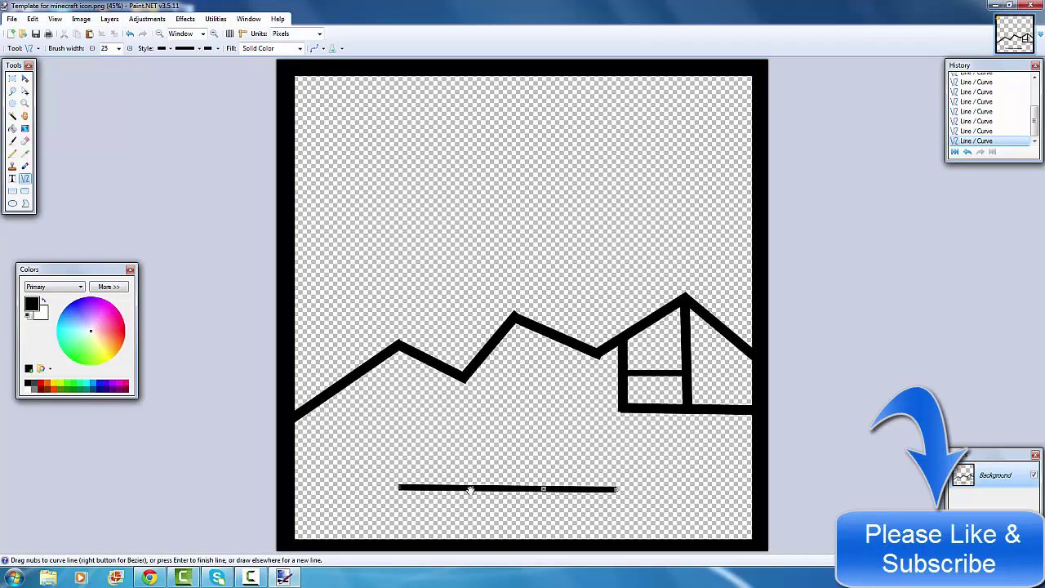
left_click_drag(470, 489, 478, 495)
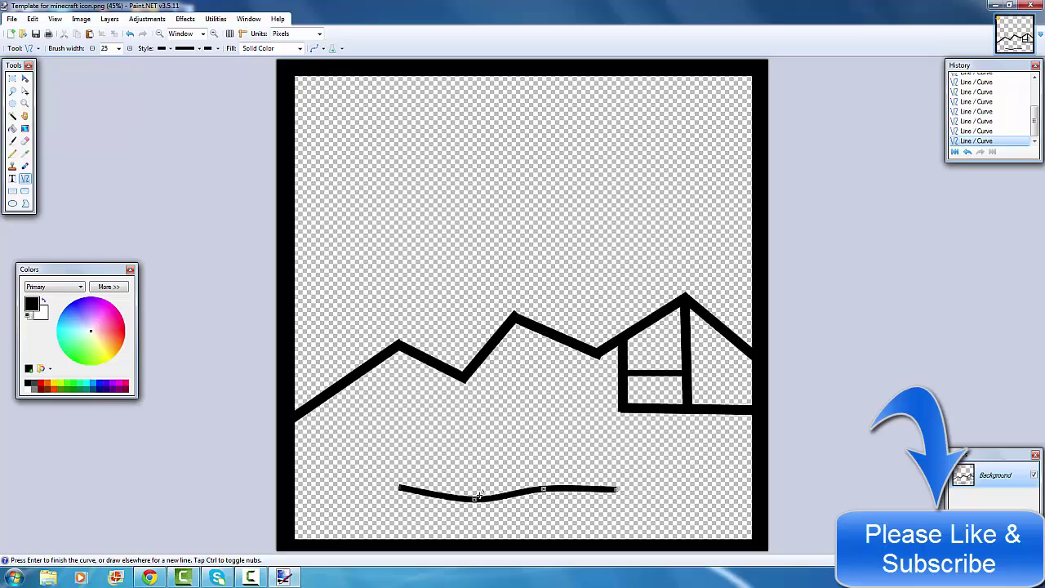
left_click_drag(546, 492, 545, 502)
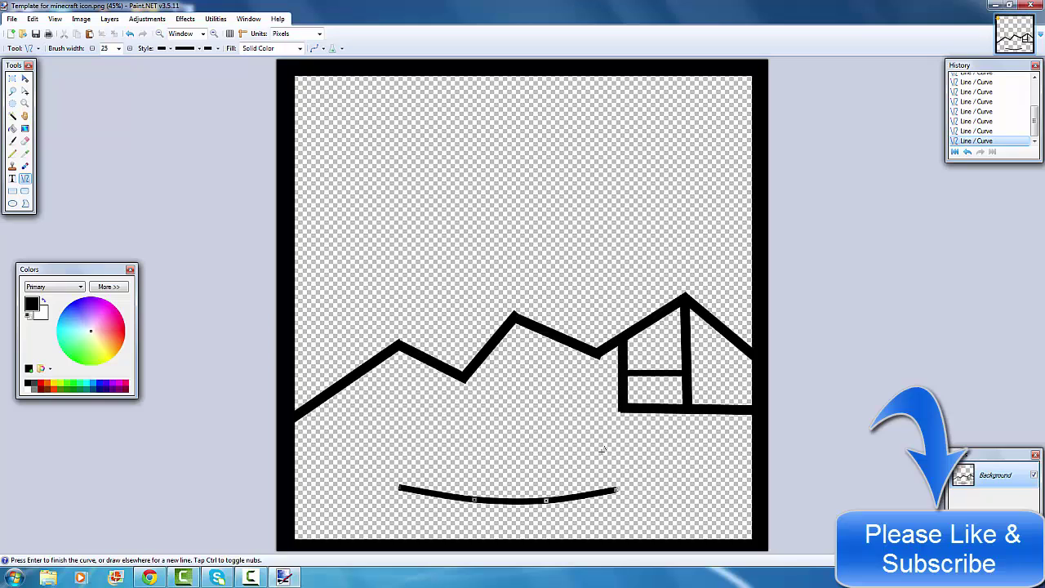
left_click_drag(601, 449, 625, 518)
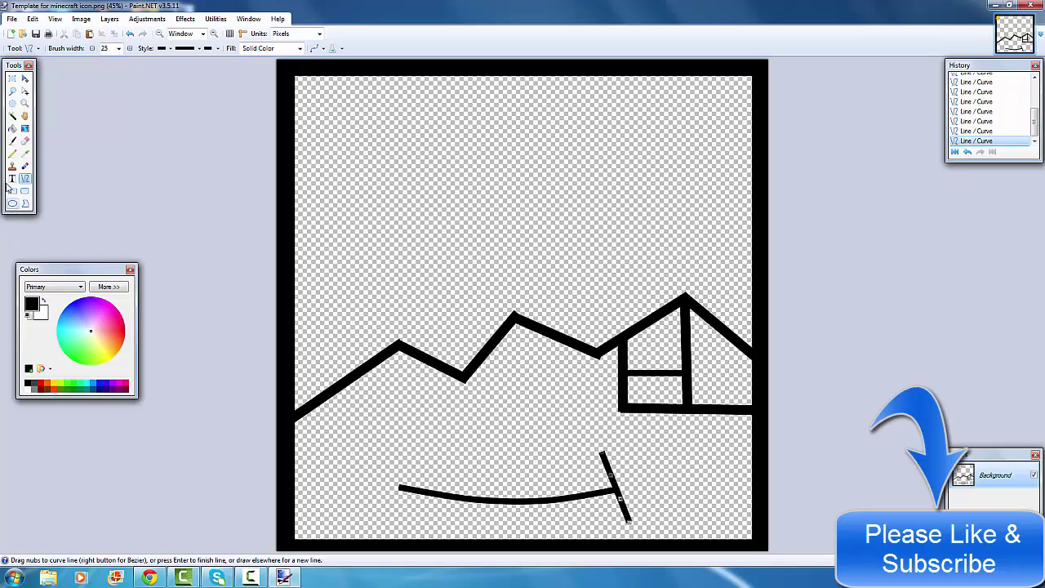
Step: Fill the hair area above the zigzag with brown using the Paint Bucket
left_click(13, 128)
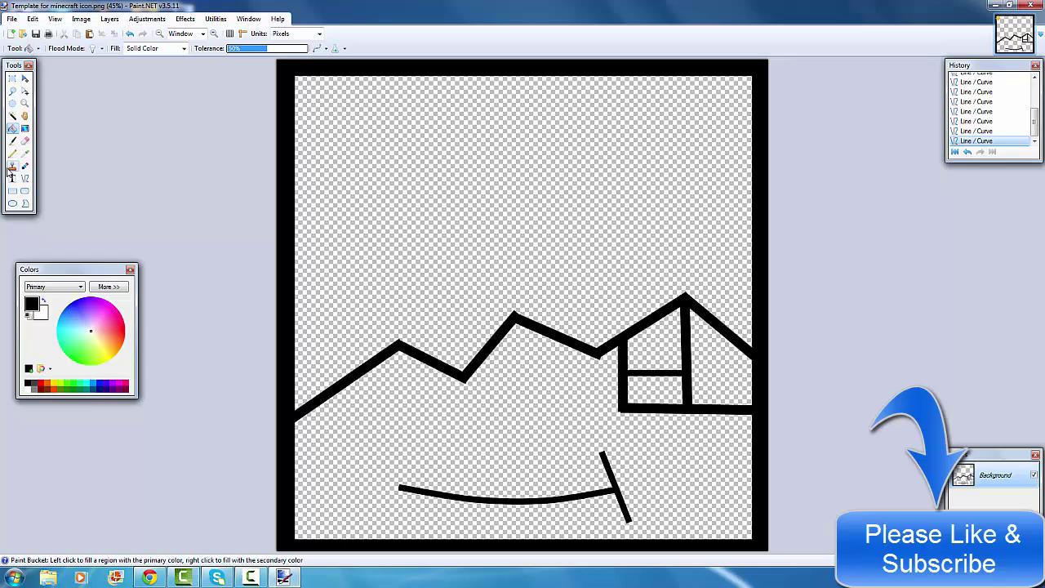
left_click(46, 390)
left_click(198, 151)
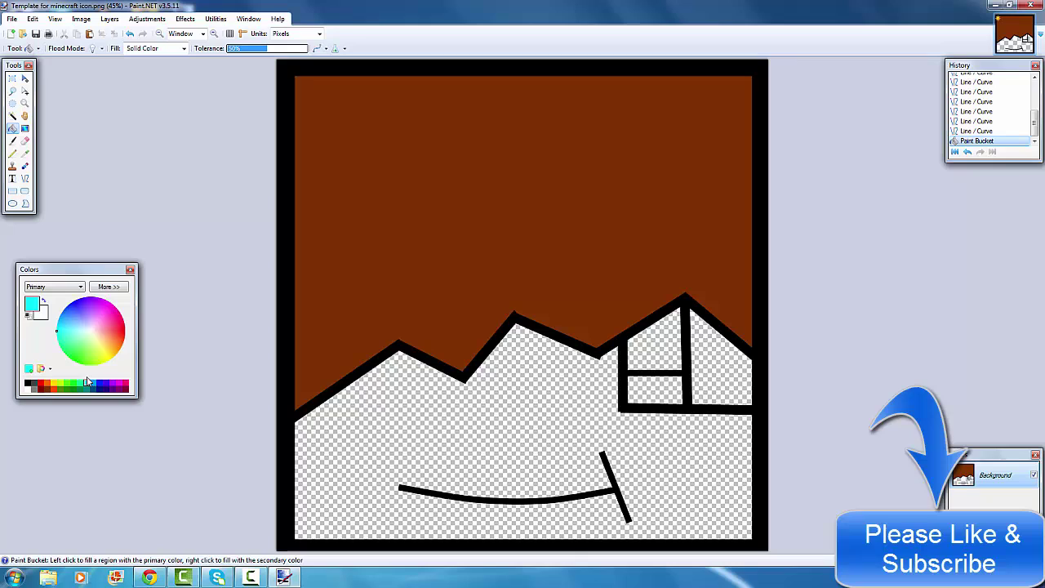
Step: Fill the eye box sections: right part cyan, upper-left white, lower-left black
left_click(704, 342)
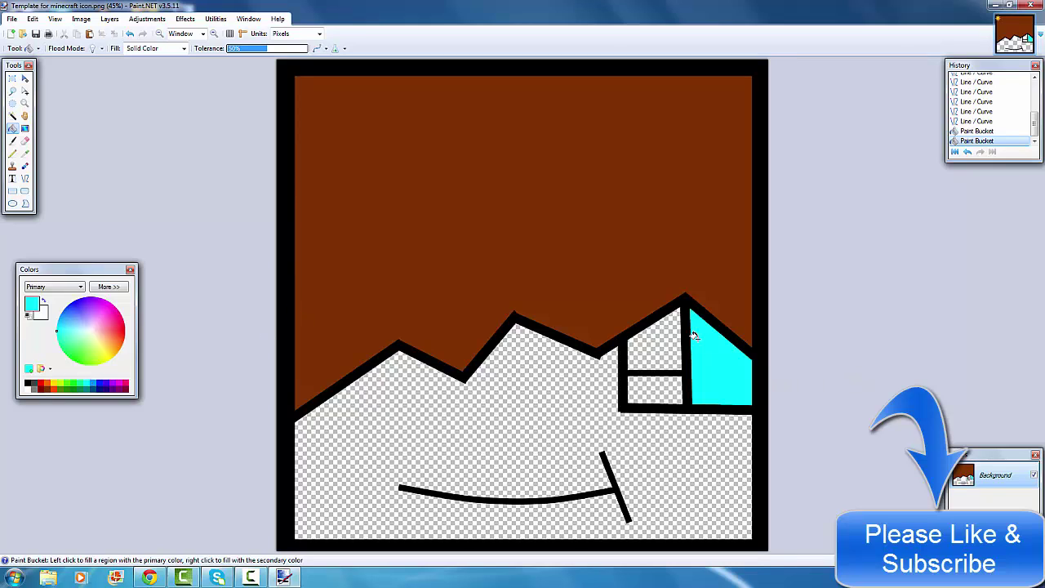
left_click(44, 316)
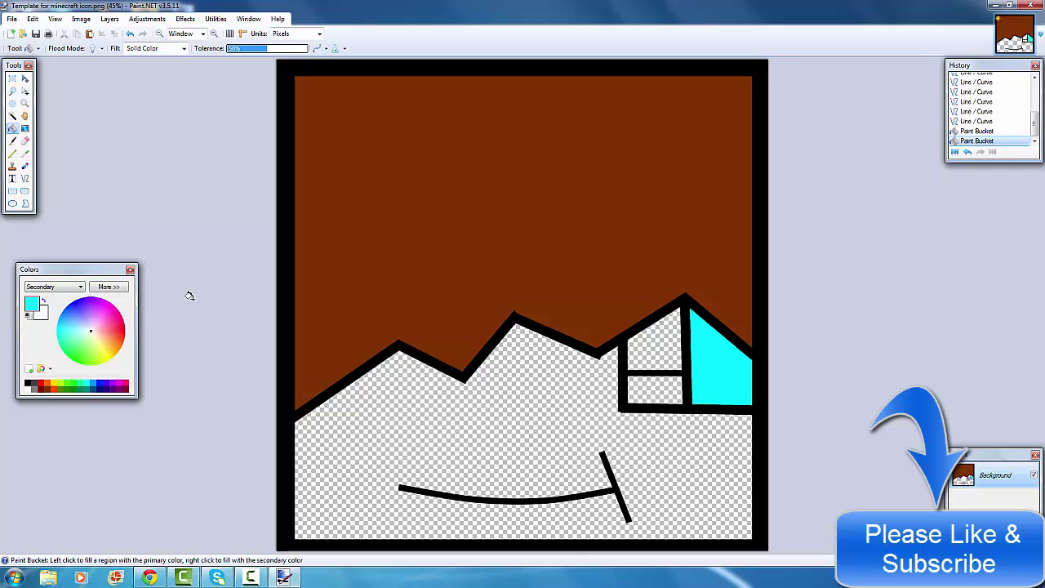
left_click(668, 349)
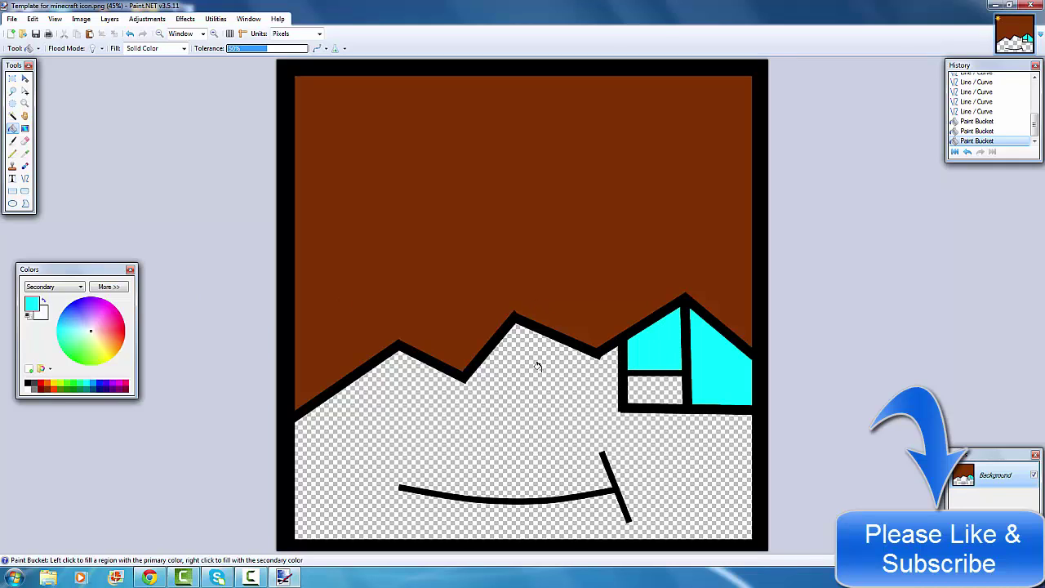
left_click(71, 289)
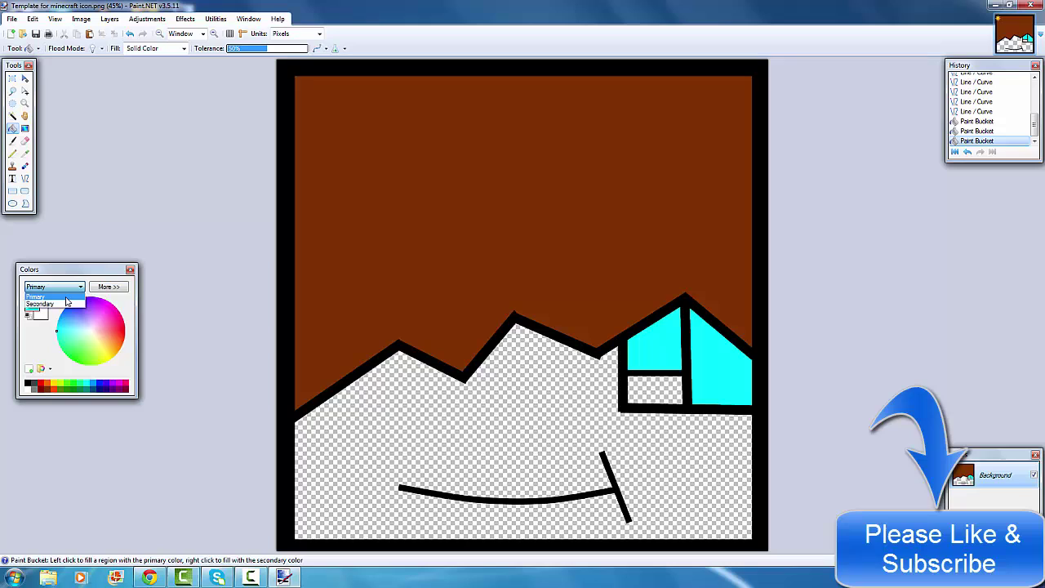
left_click(40, 297)
left_click(38, 318)
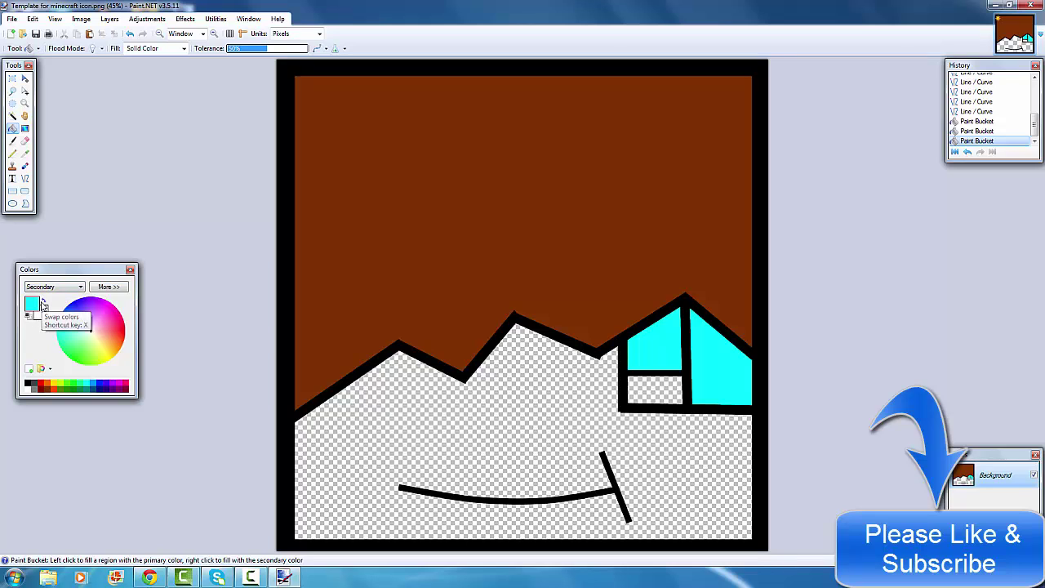
key("x")
left_click(32, 306)
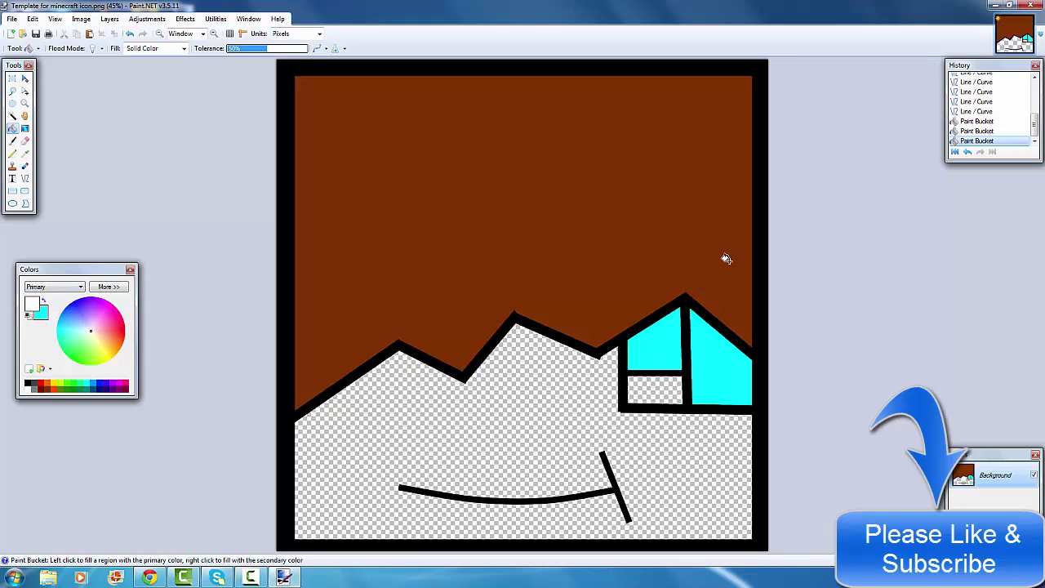
left_click(651, 331)
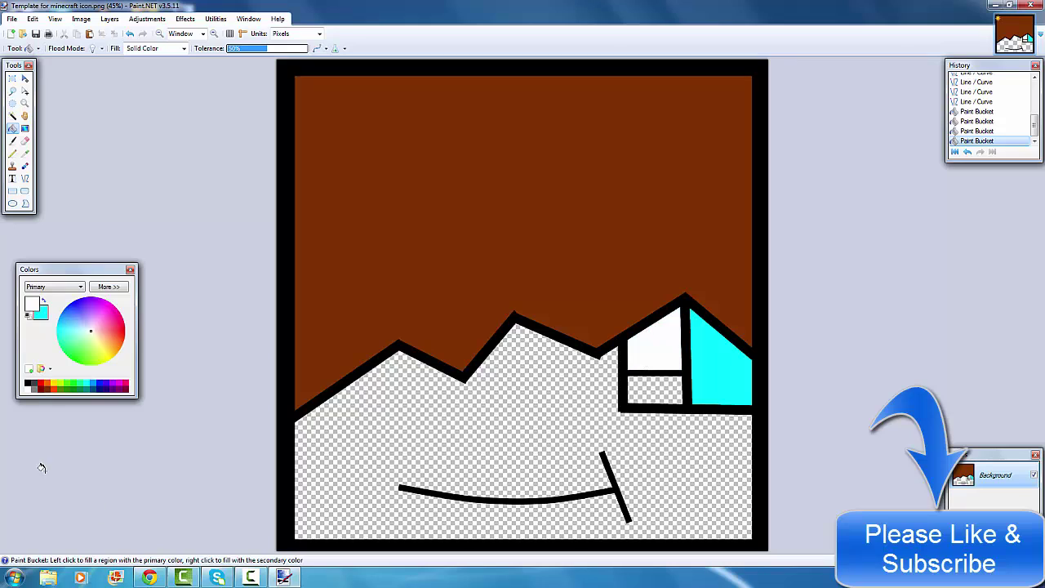
left_click(28, 387)
left_click(635, 397)
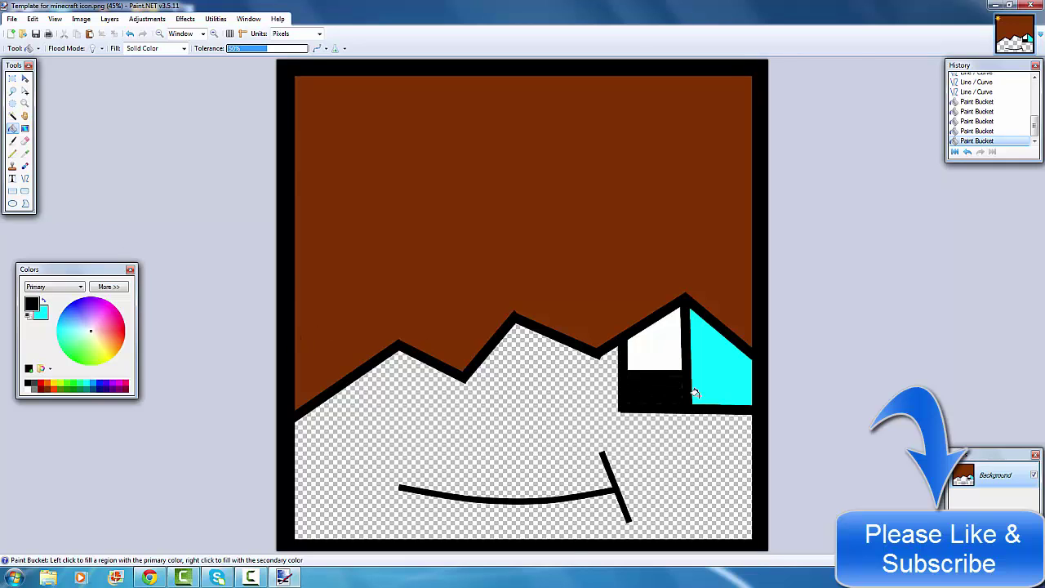
scroll(824, 392, "up", 2)
Step: Zoom in and brush over the leftover gaps in the black eye square, then refit the view
scroll(824, 391, "up", 1)
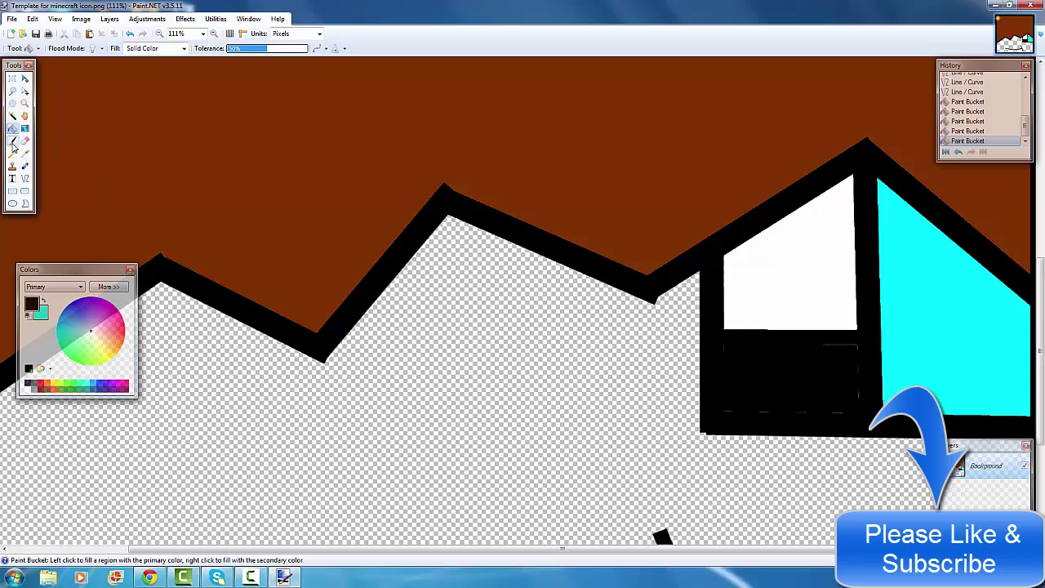
left_click(12, 140)
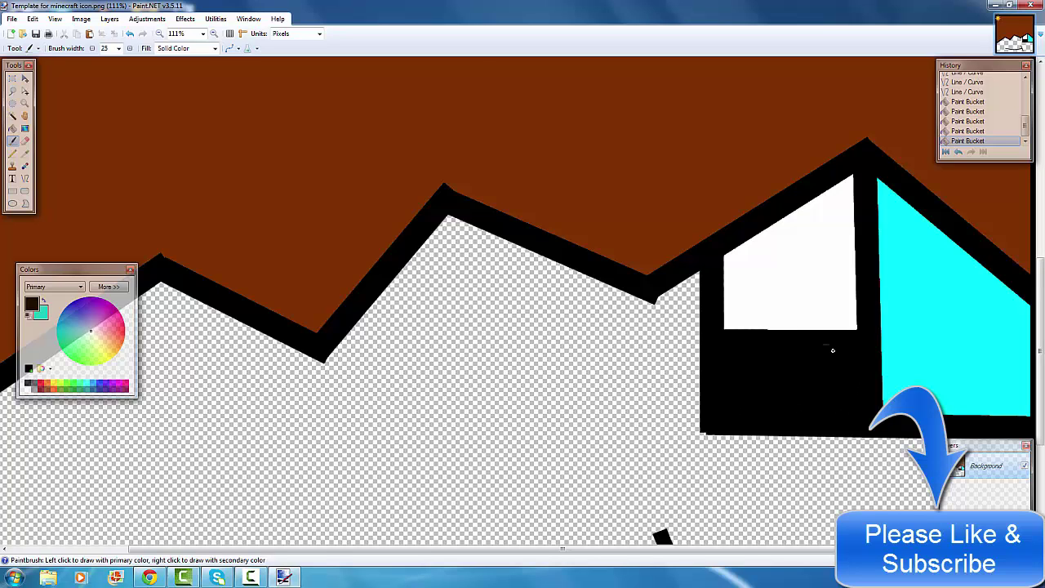
left_click(819, 349)
left_click(707, 428)
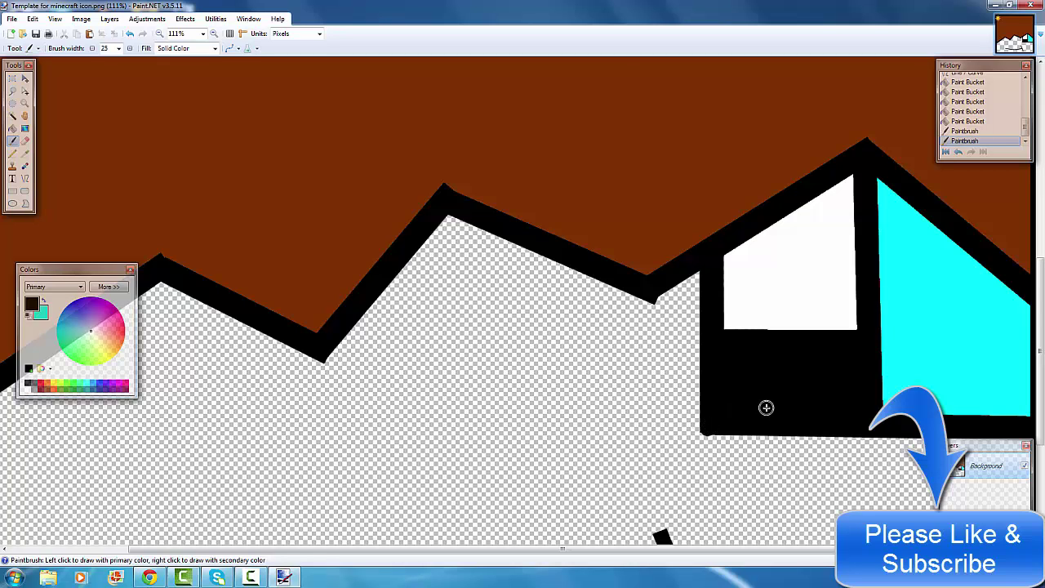
key("ctrl+b")
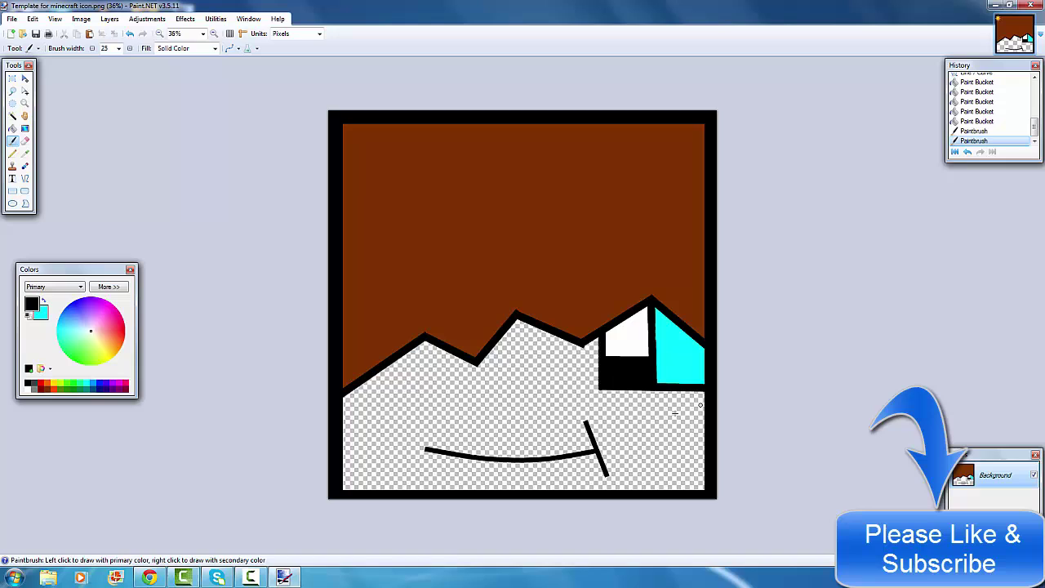
scroll(643, 416, "up", 1)
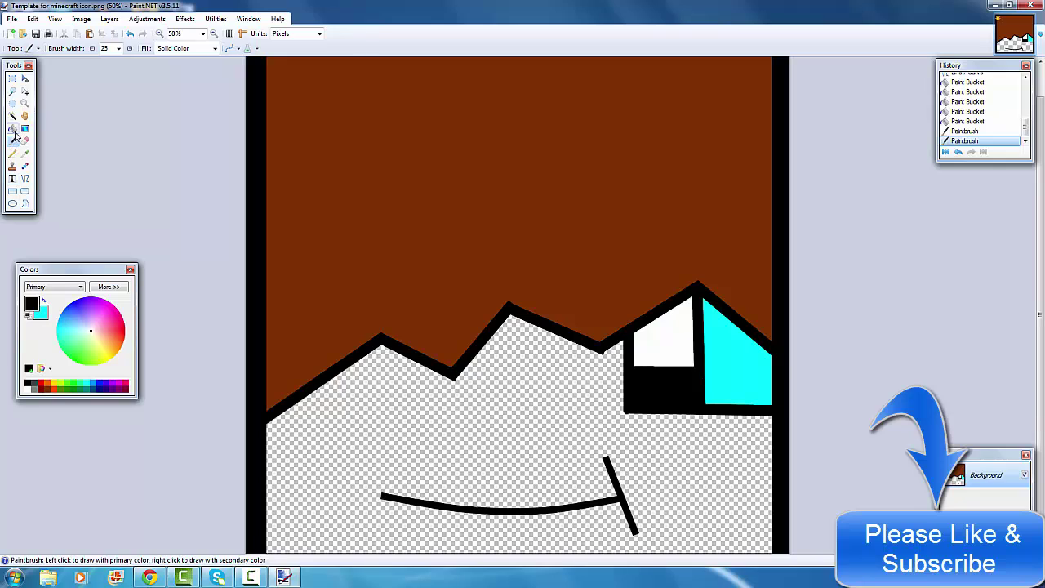
left_click(13, 130)
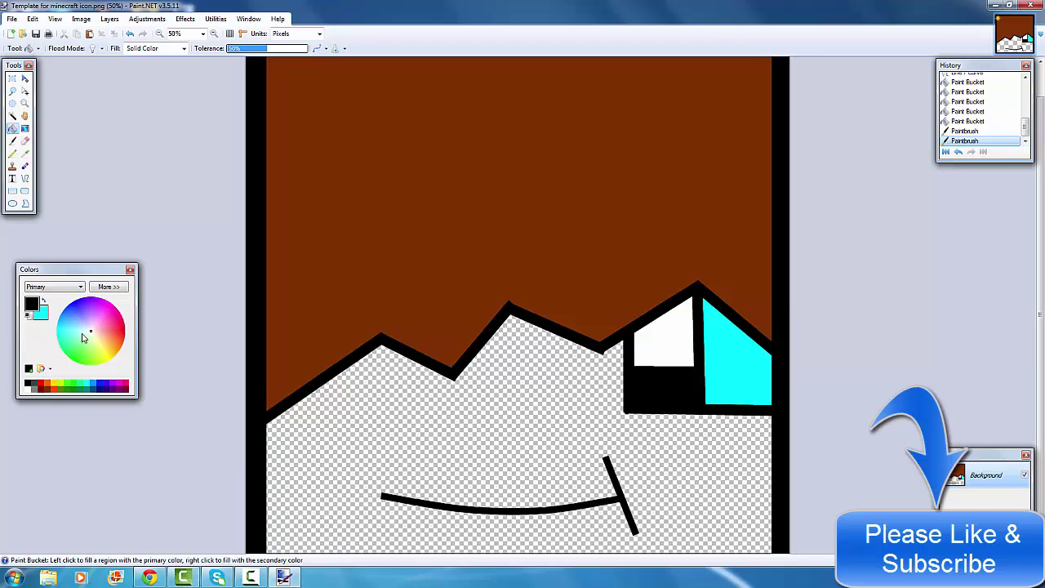
scroll(82, 337, "up", 1)
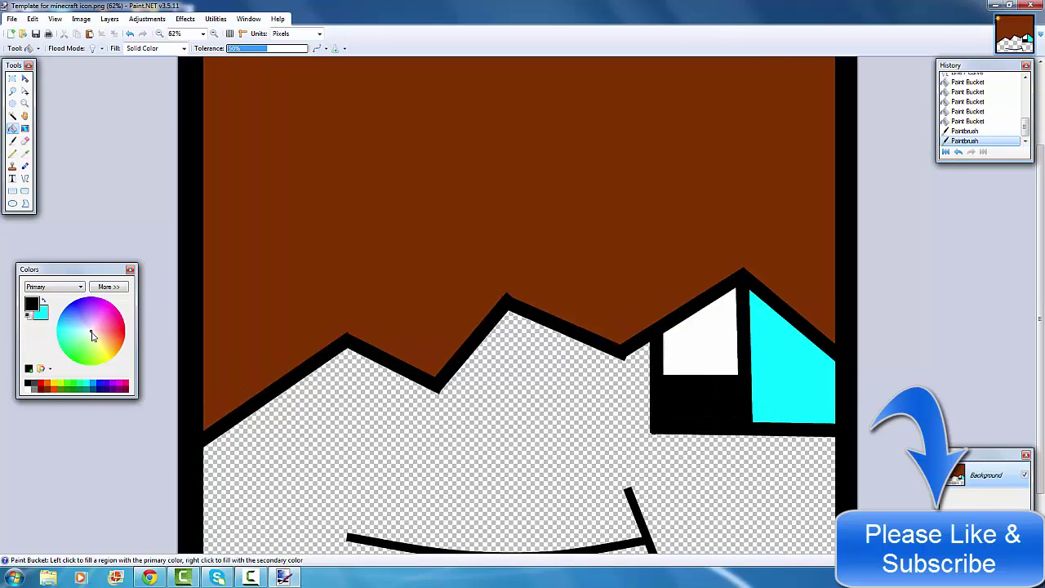
Step: Pick a light peach colour and fill the face area below the hair with it
left_click(91, 332)
left_click_drag(92, 335, 97, 337)
left_click(268, 439)
scroll(252, 401, "down", 2)
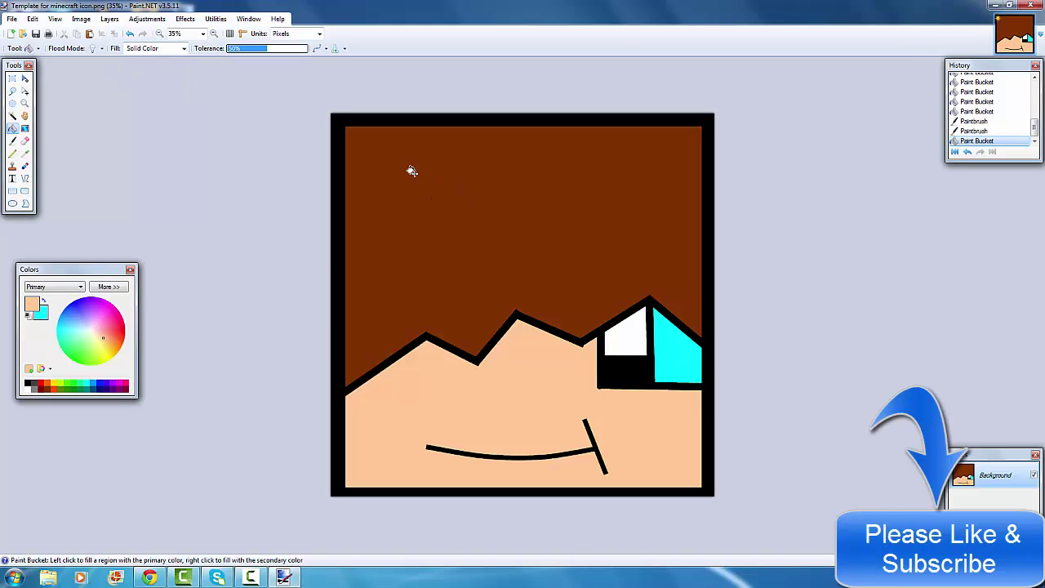
Step: Set a black line at width 15 and try a hair strand, then undo it
left_click(24, 179)
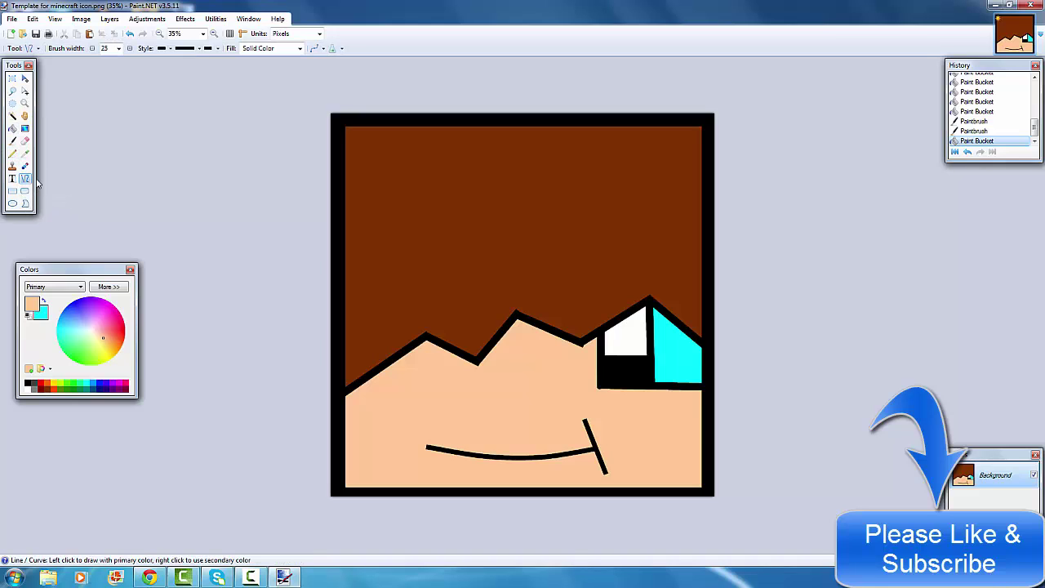
left_click(120, 49)
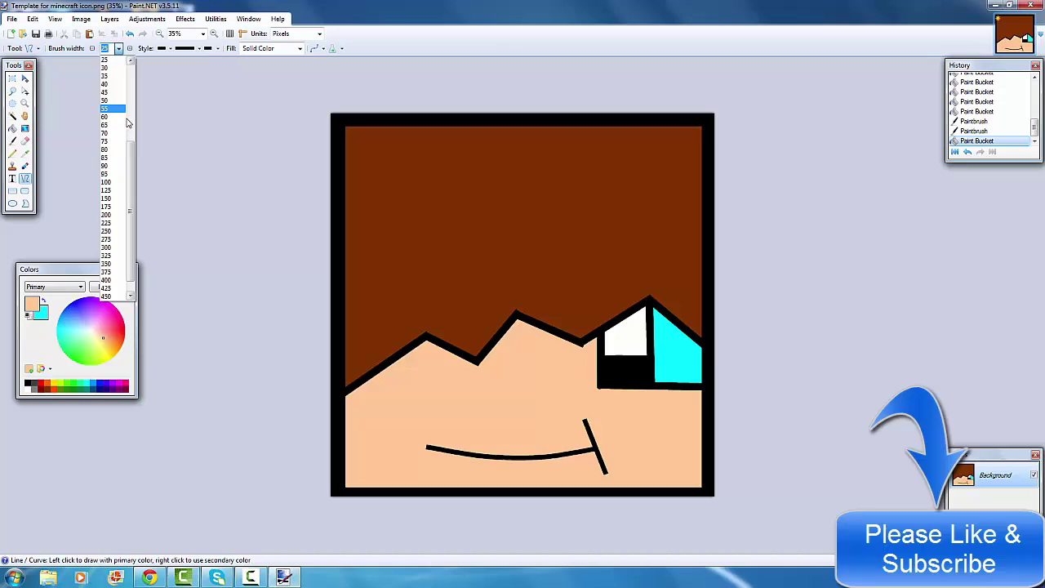
scroll(115, 93, "up", 2)
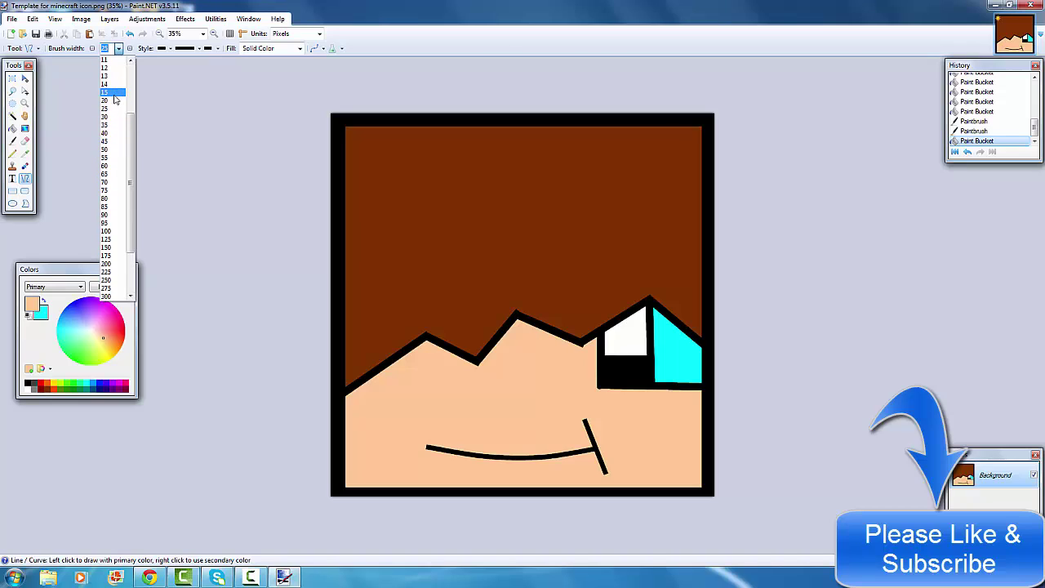
left_click(115, 92)
left_click_drag(366, 212, 475, 160)
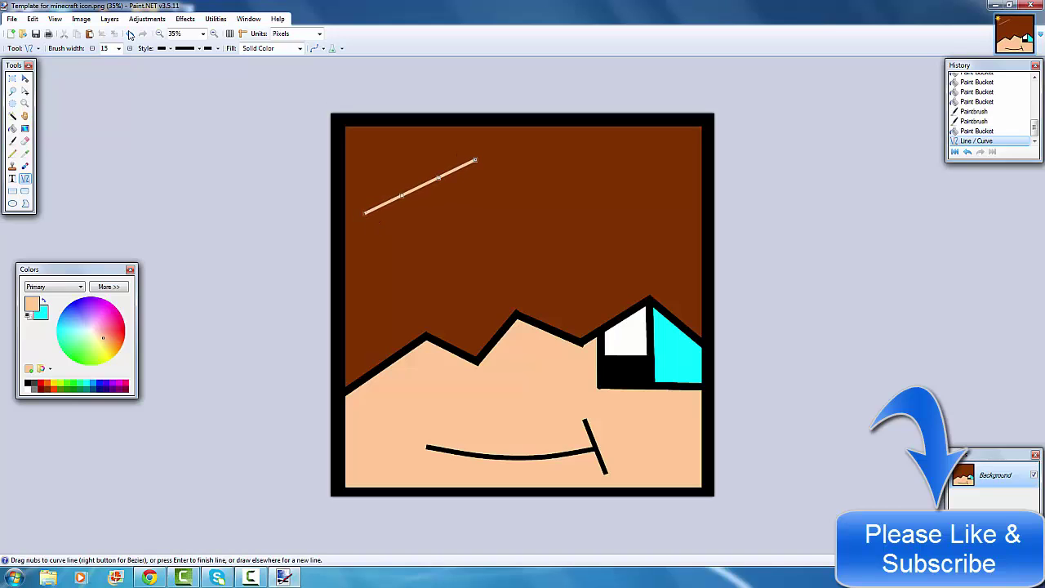
left_click(27, 389)
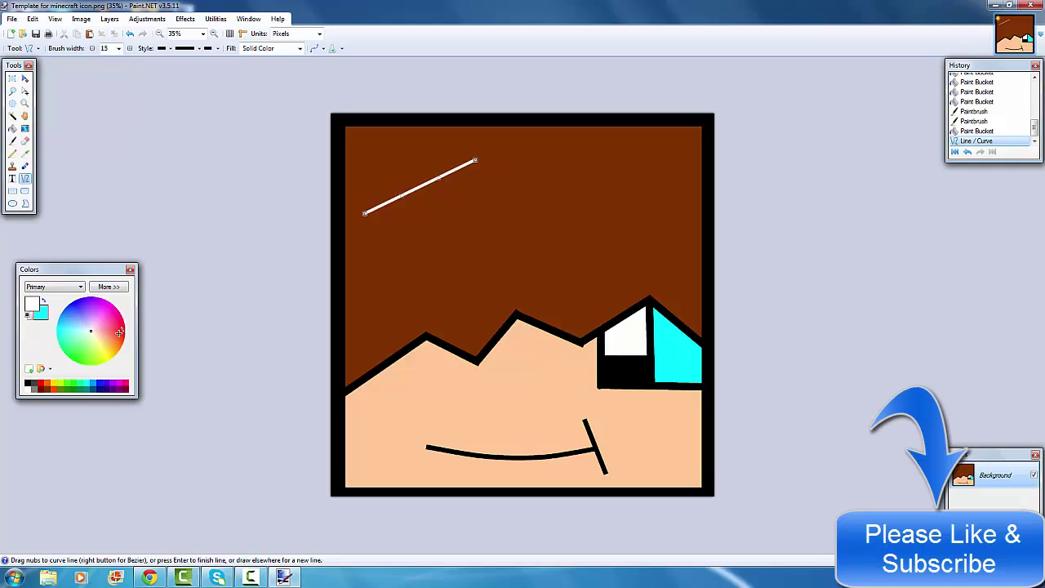
left_click(27, 382)
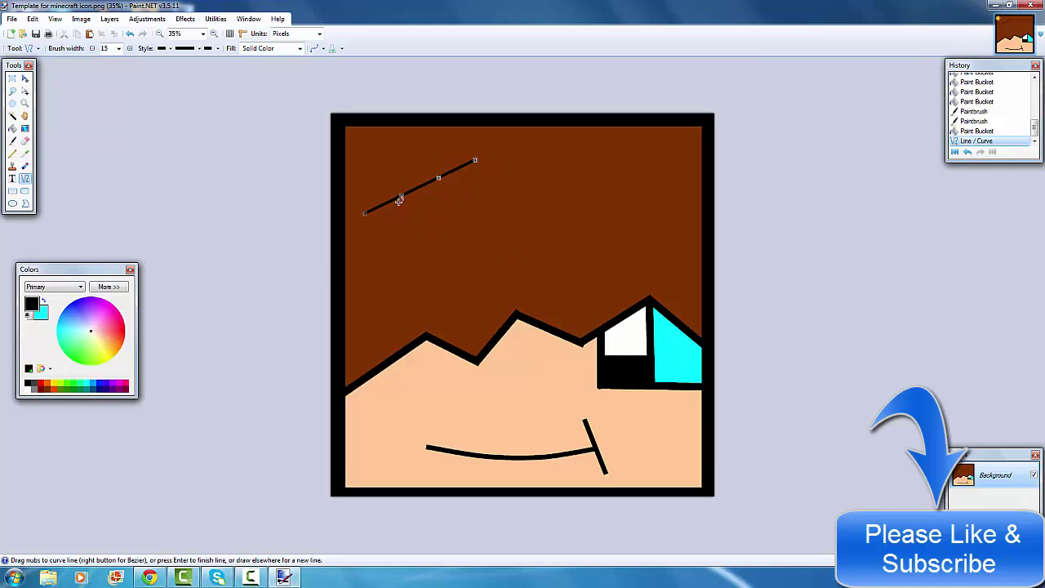
key("Return")
key("ctrl+z")
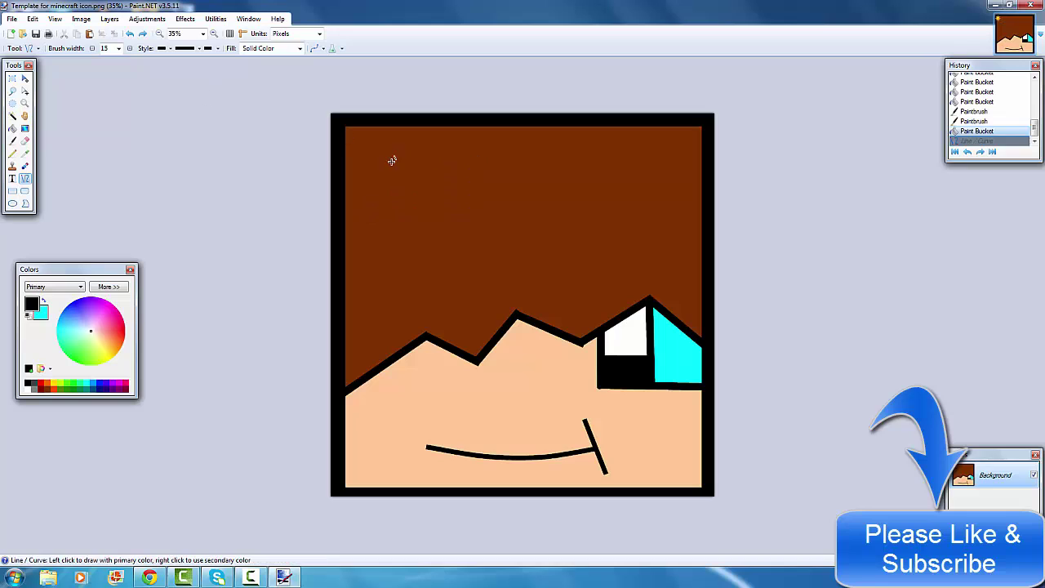
Step: Draw the first two wavy black strands across the brown hair
left_click_drag(361, 196, 513, 154)
left_click_drag(412, 183, 416, 203)
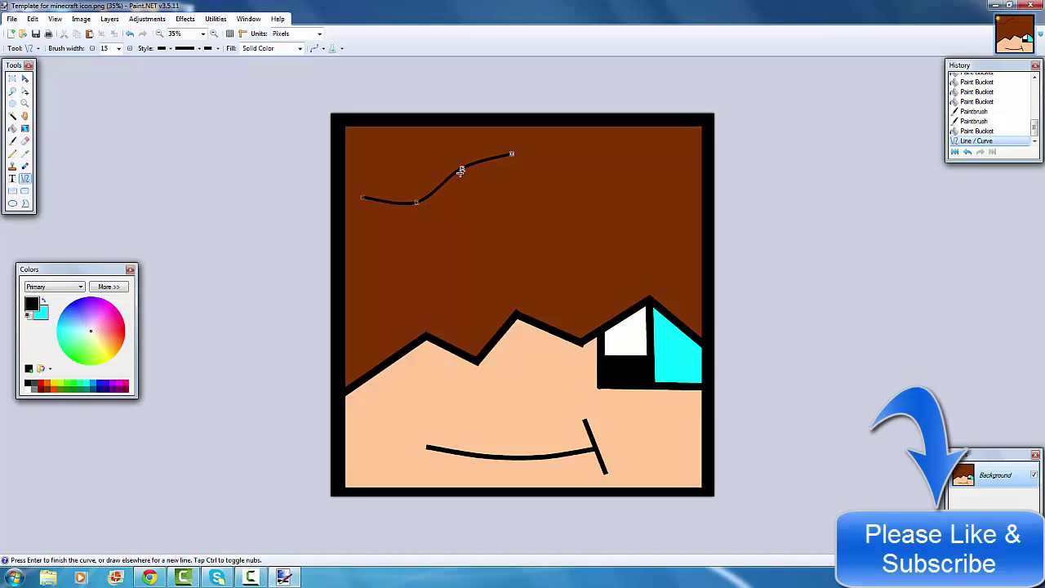
mouse_move(461, 170)
left_mouse_down()
mouse_move(465, 158)
mouse_move(461, 167)
left_mouse_up()
mouse_move(468, 258)
left_mouse_down()
mouse_move(560, 240)
mouse_move(656, 191)
mouse_move(622, 187)
left_mouse_up()
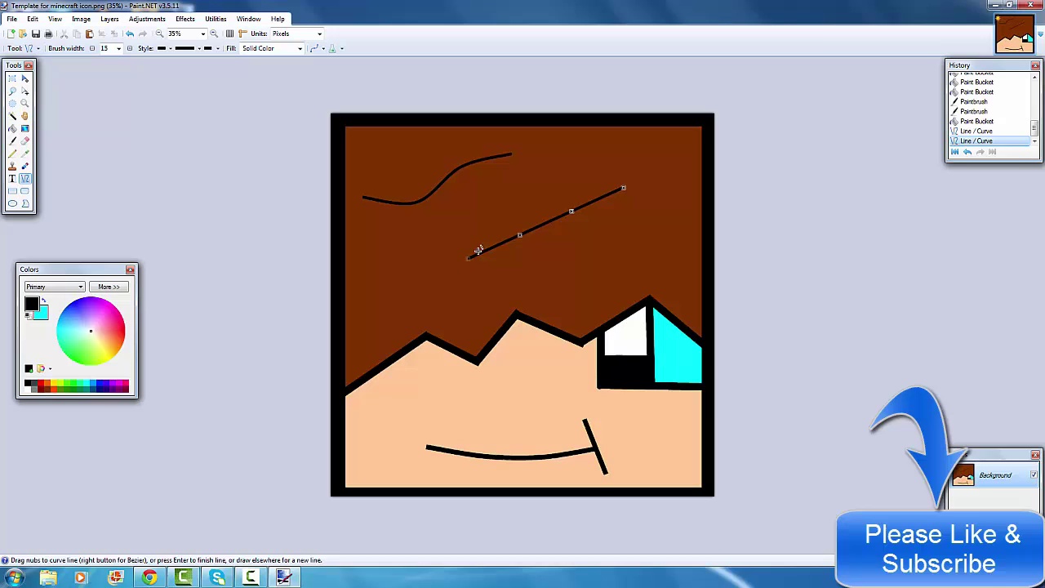
left_click_drag(522, 237, 577, 217)
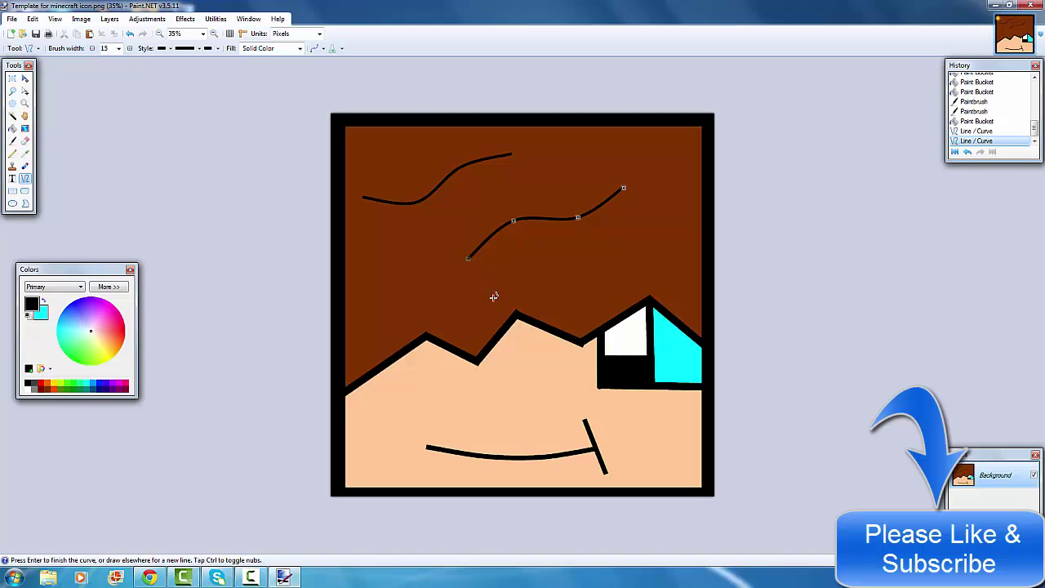
Step: Draw and curve a third wavy strand across the hair and finish it
mouse_move(519, 291)
left_mouse_down()
mouse_move(615, 240)
mouse_move(683, 233)
left_mouse_up()
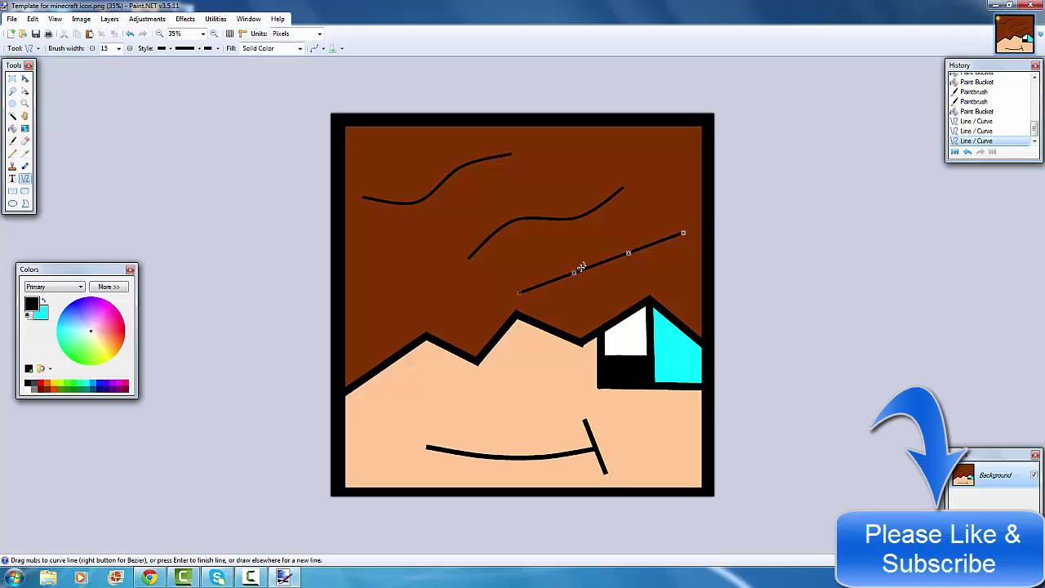
left_click_drag(577, 276, 585, 283)
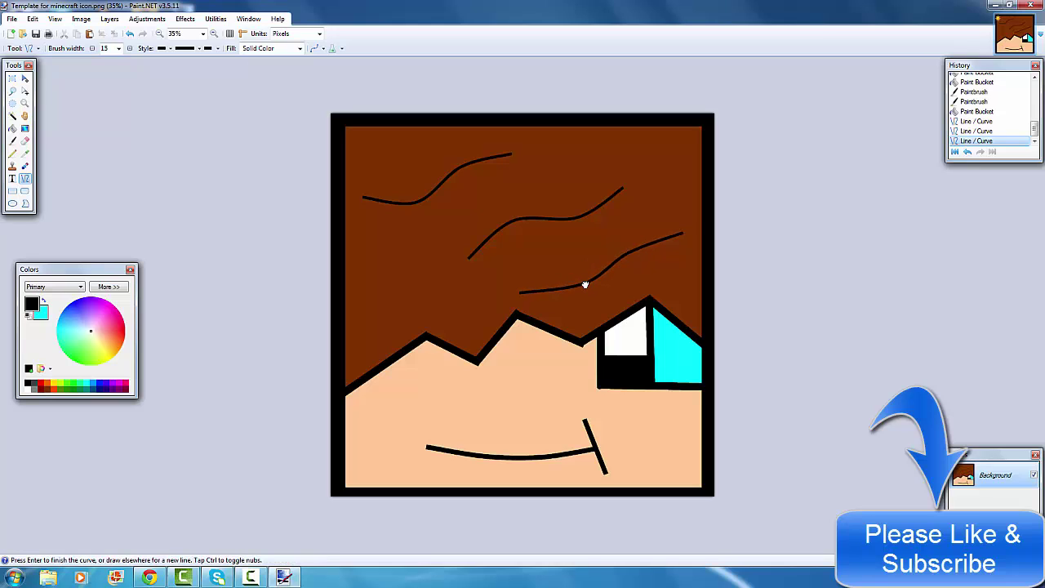
left_click_drag(631, 255, 628, 248)
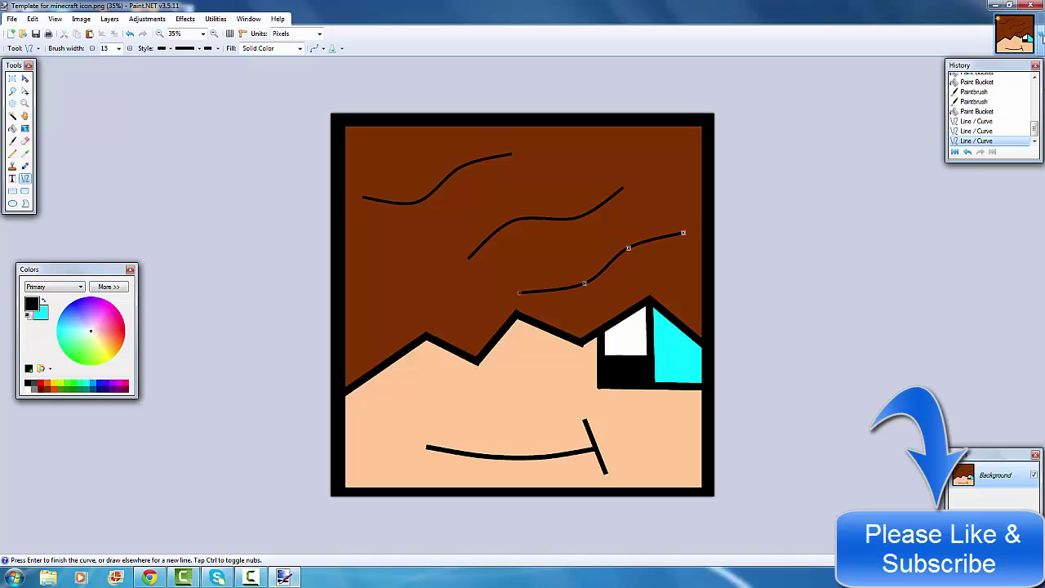
mouse_move(1041, 36)
key("Return")
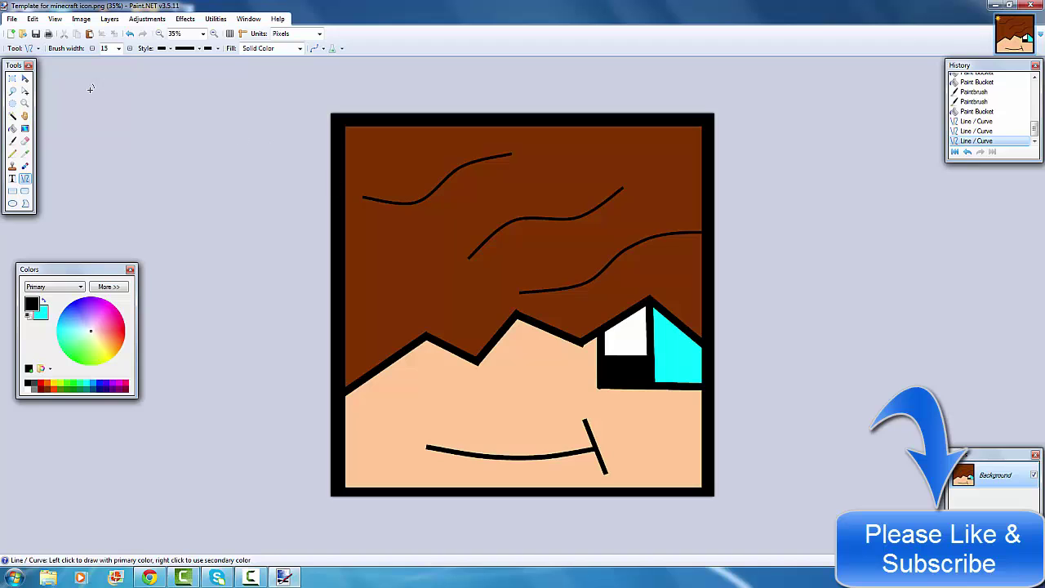
Step: Open the blank 'Template for minecraft icon' file and set the brush width to 40
left_click(12, 19)
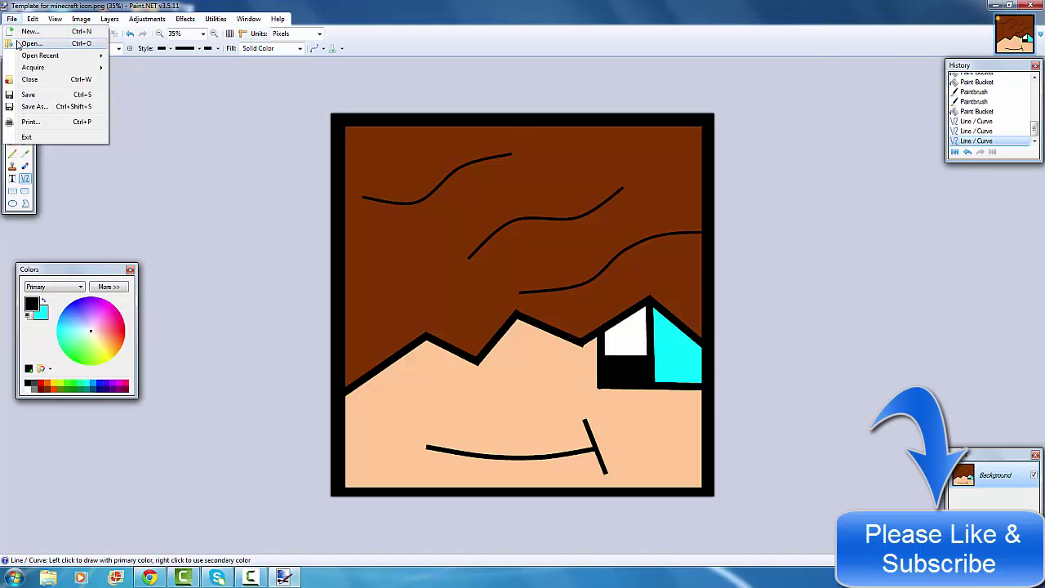
left_click(25, 43)
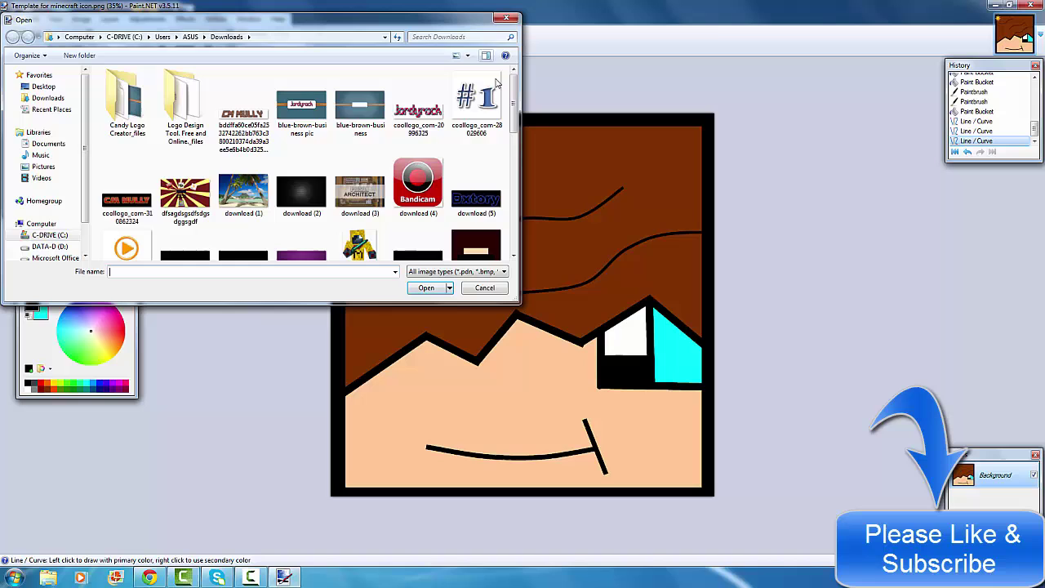
scroll(310, 155, "down", 8)
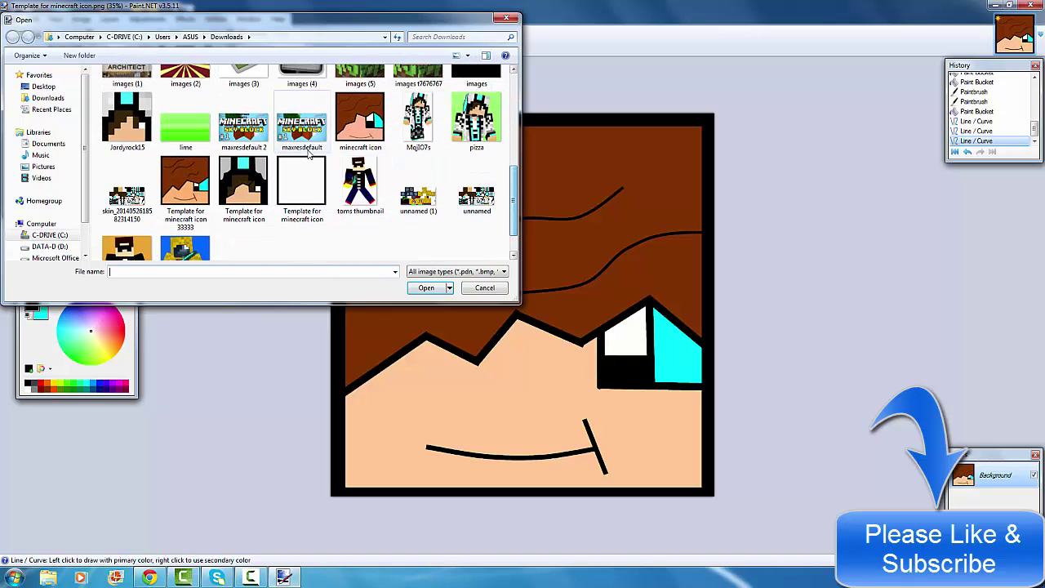
left_click(302, 176)
left_click(423, 288)
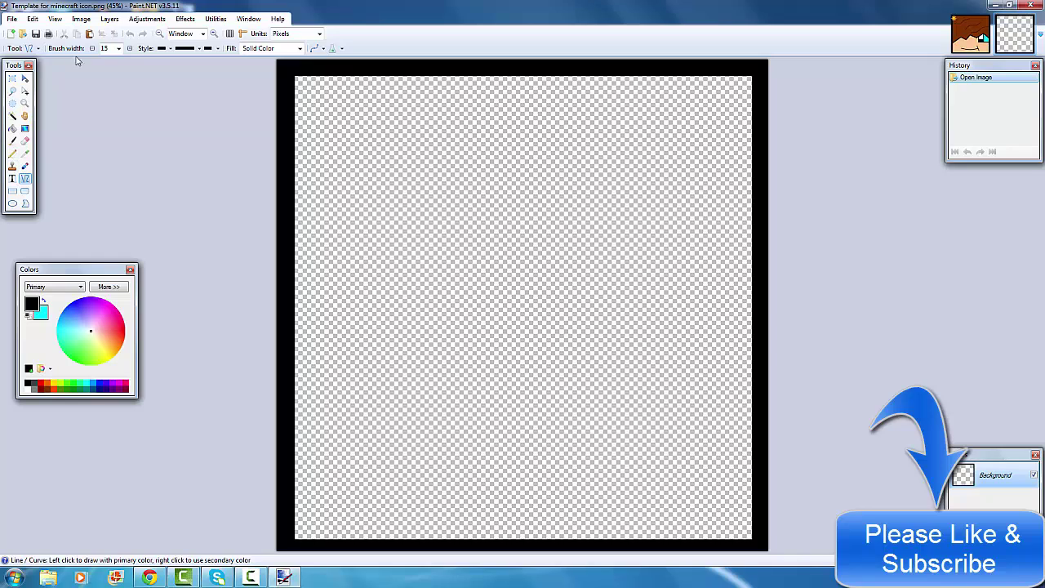
left_click(118, 48)
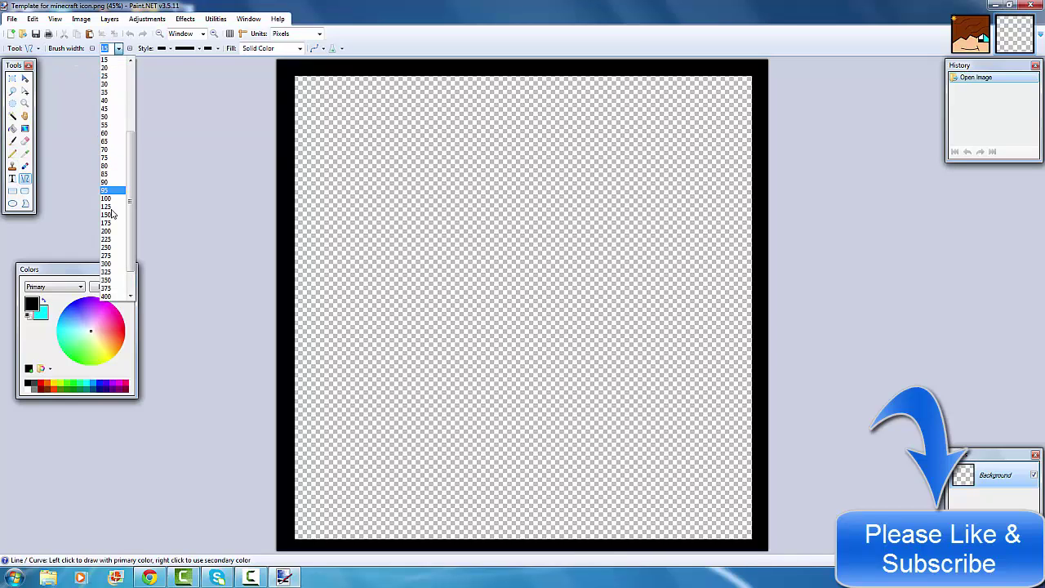
left_click(120, 100)
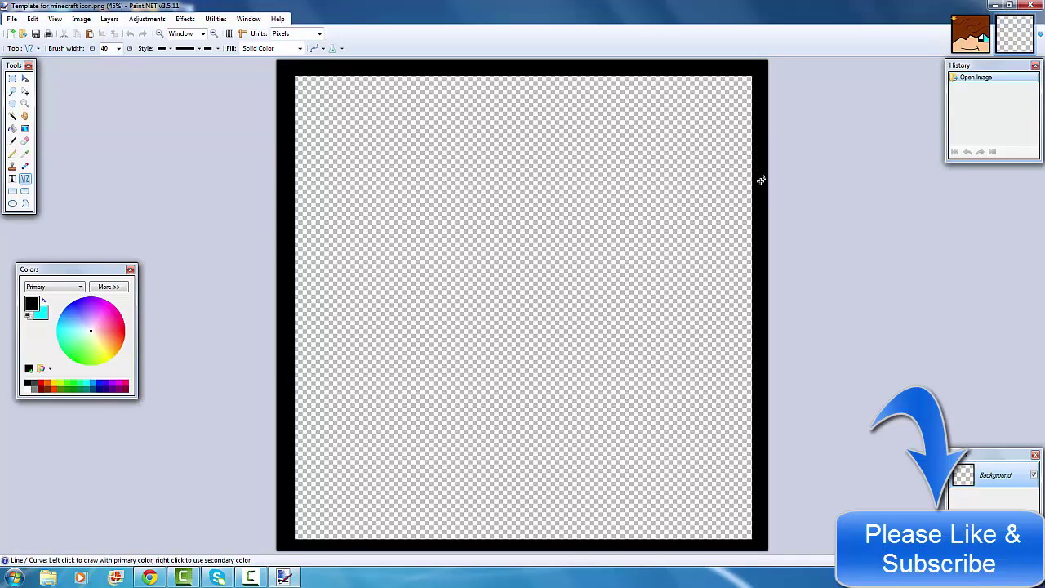
Step: Draw a thick zigzag hairline across the template from the right border to the left edge
left_click_drag(764, 172, 639, 262)
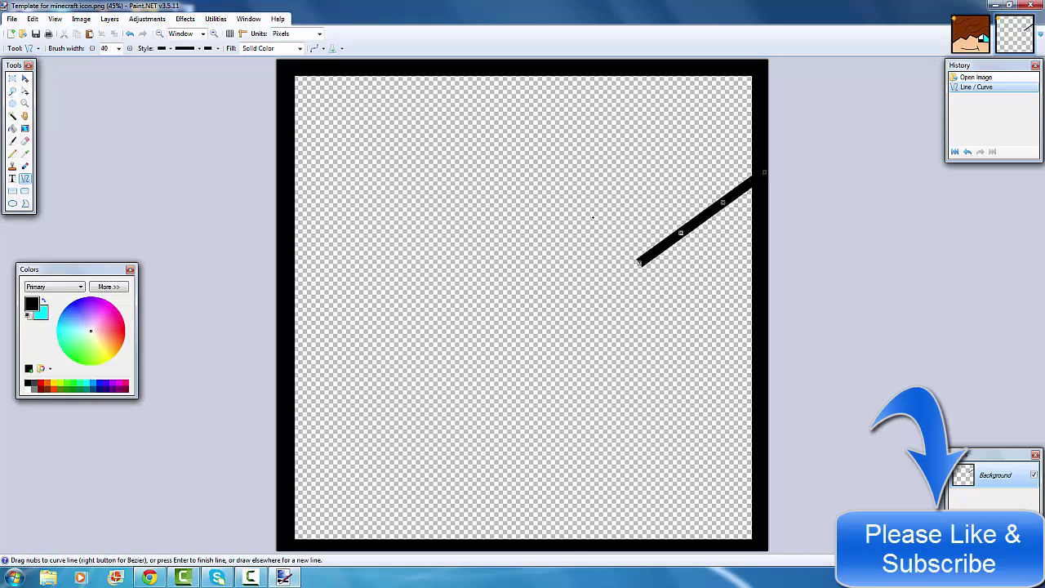
left_click_drag(593, 217, 644, 262)
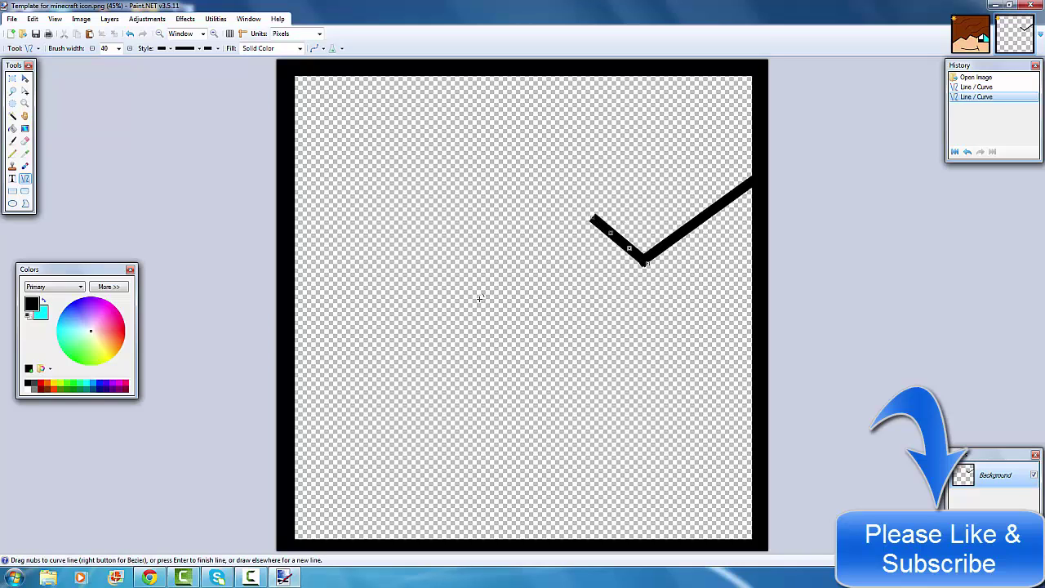
left_click_drag(472, 315, 596, 219)
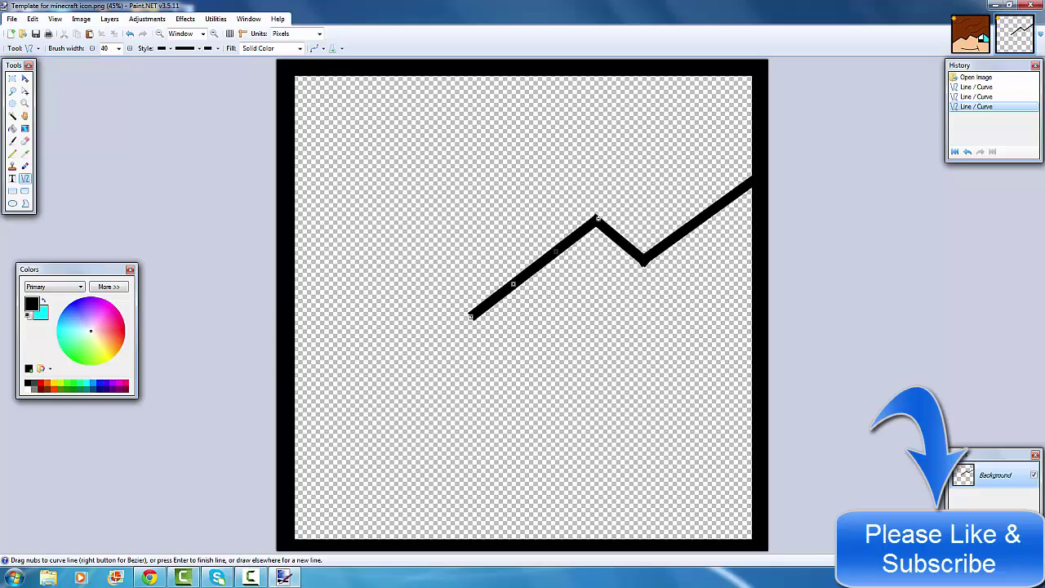
left_click_drag(383, 261, 473, 316)
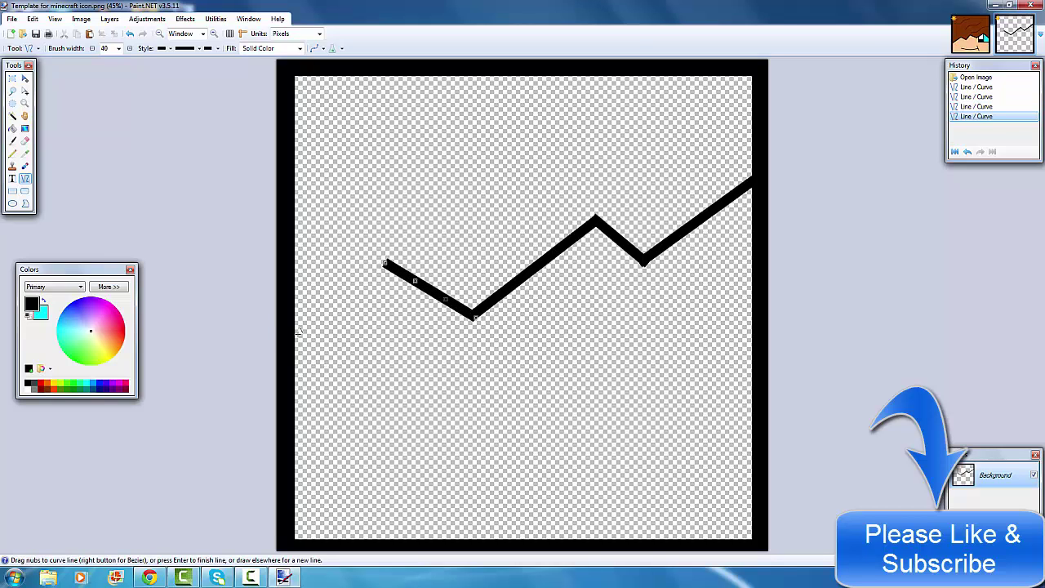
left_click_drag(289, 333, 390, 263)
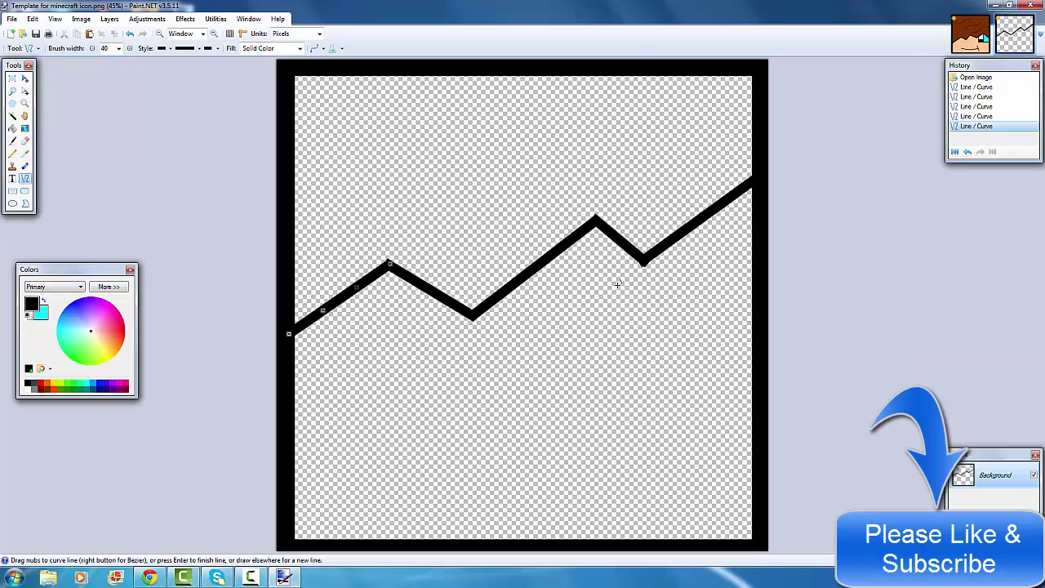
Step: Draw an eye box at the right, split vertically, with its left part split horizontally
left_click_drag(618, 284, 617, 398)
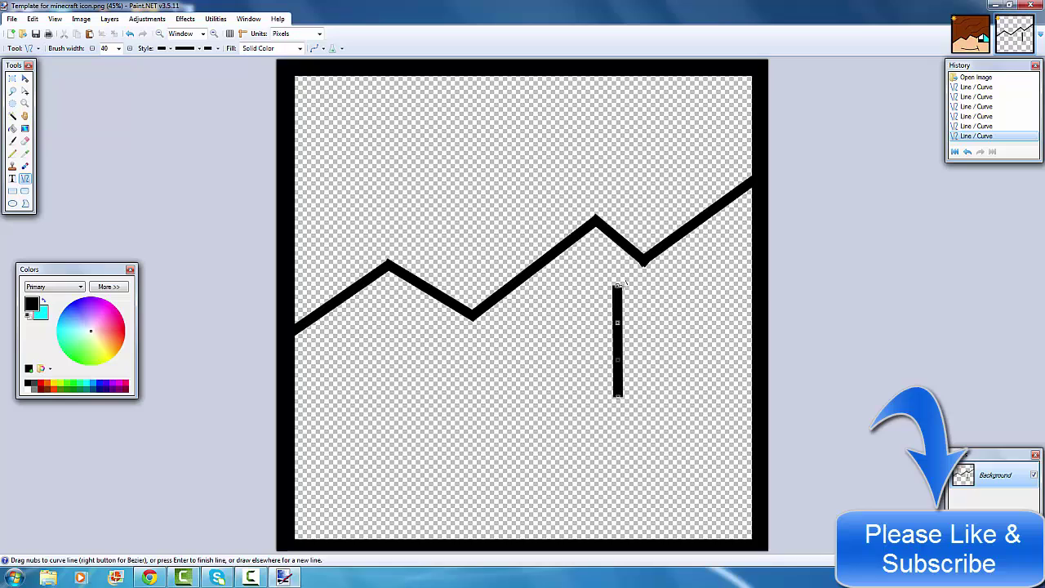
left_click_drag(757, 287, 615, 289)
left_click_drag(758, 397, 616, 398)
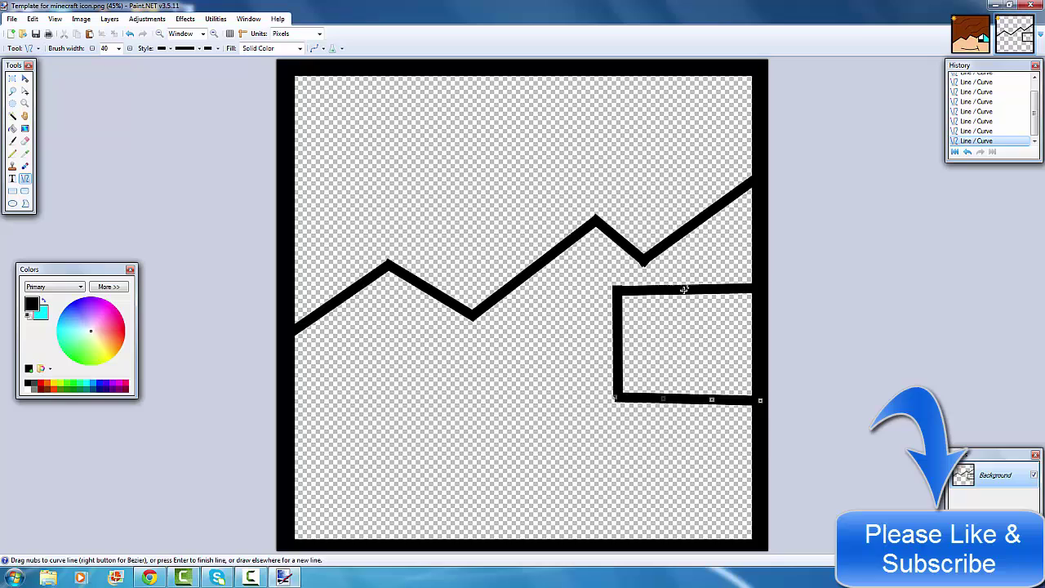
left_click_drag(684, 290, 684, 399)
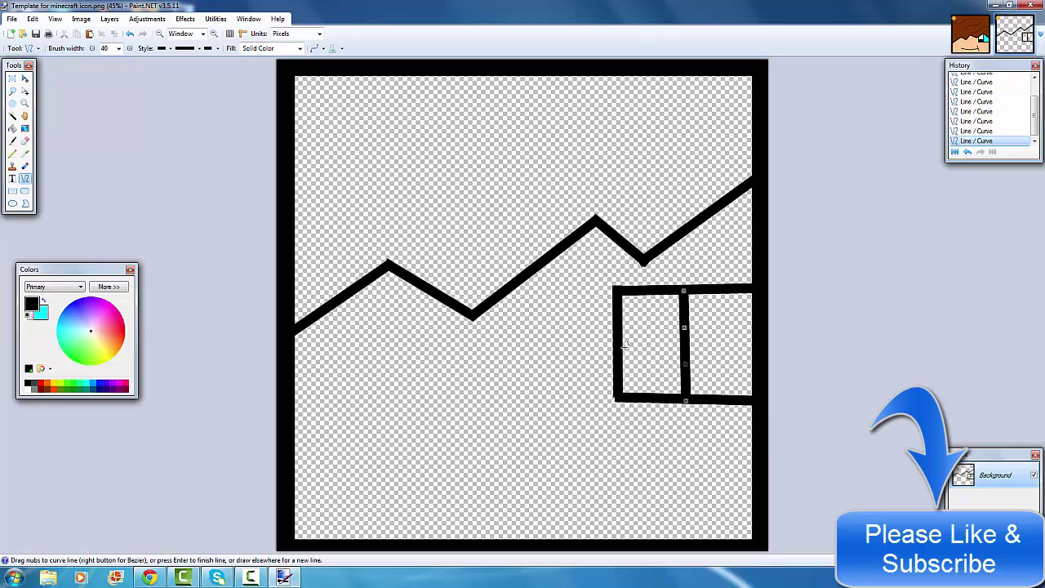
left_click_drag(671, 338, 686, 345)
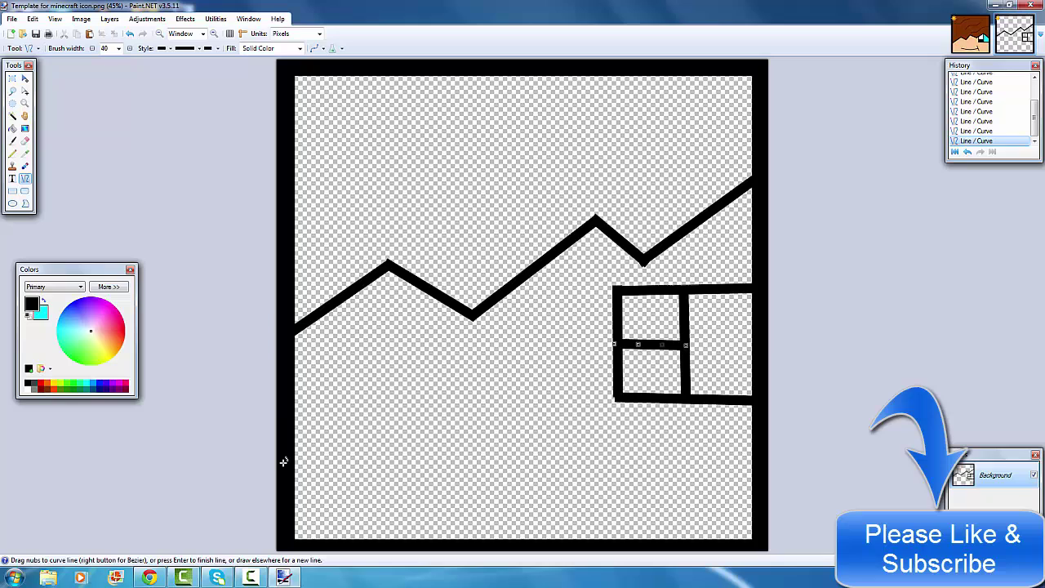
Step: At line width 25, draw a mouth line near the bottom and bend it into a smooth arc
left_click(119, 48)
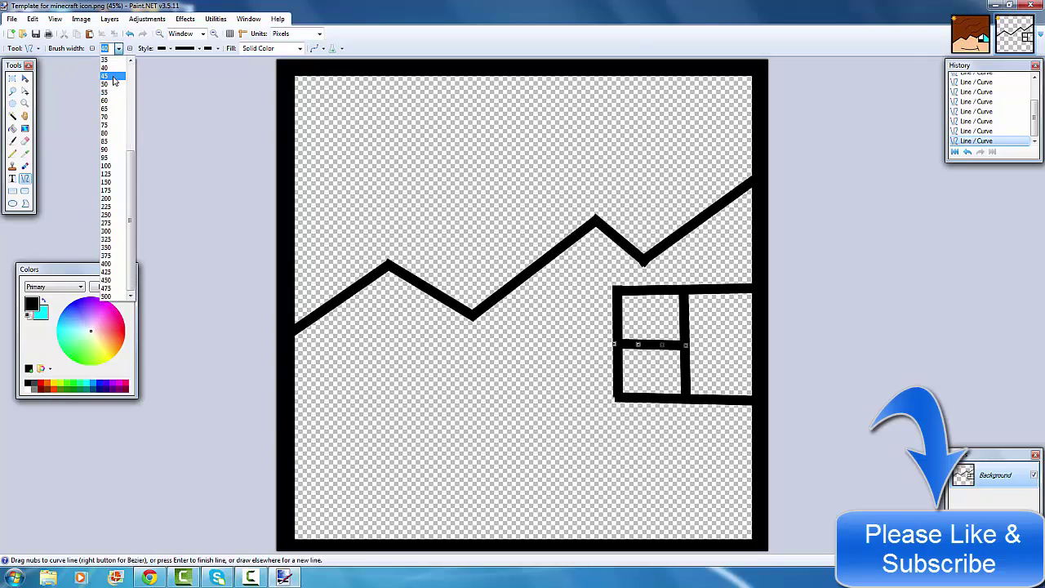
scroll(114, 93, "up", 2)
left_click(114, 93)
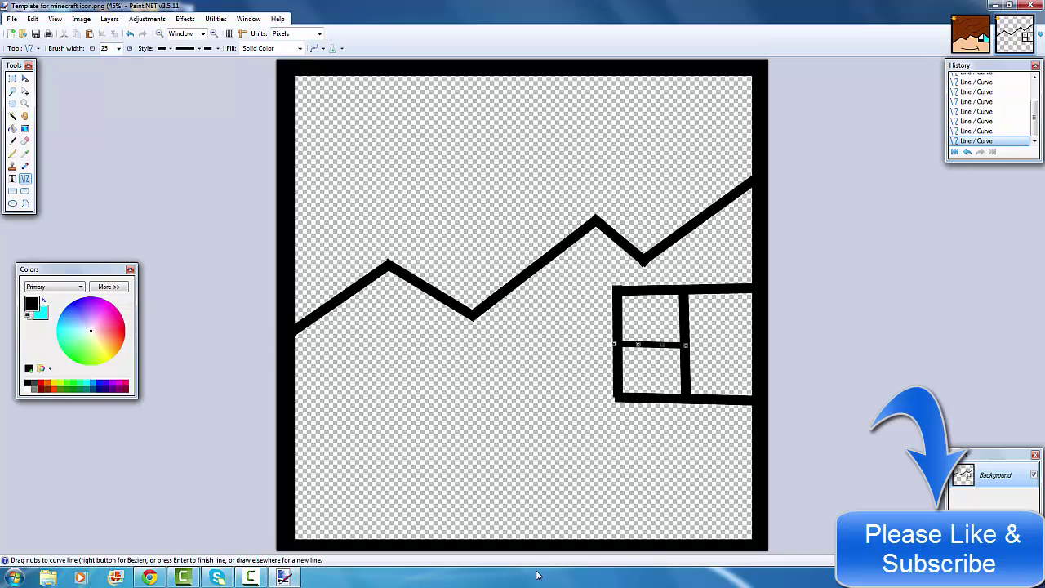
left_click_drag(379, 481, 641, 484)
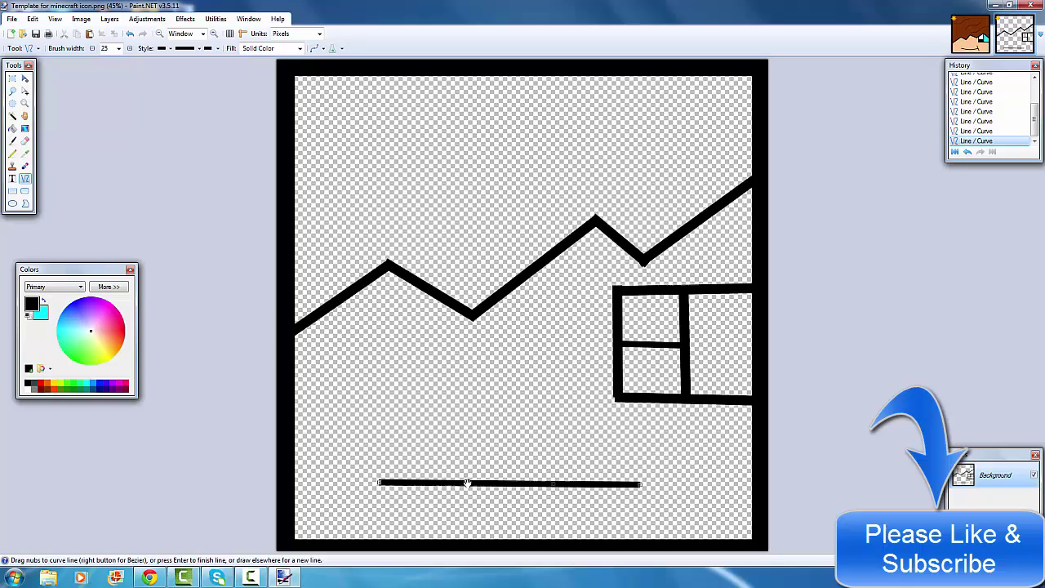
left_click_drag(466, 484, 465, 504)
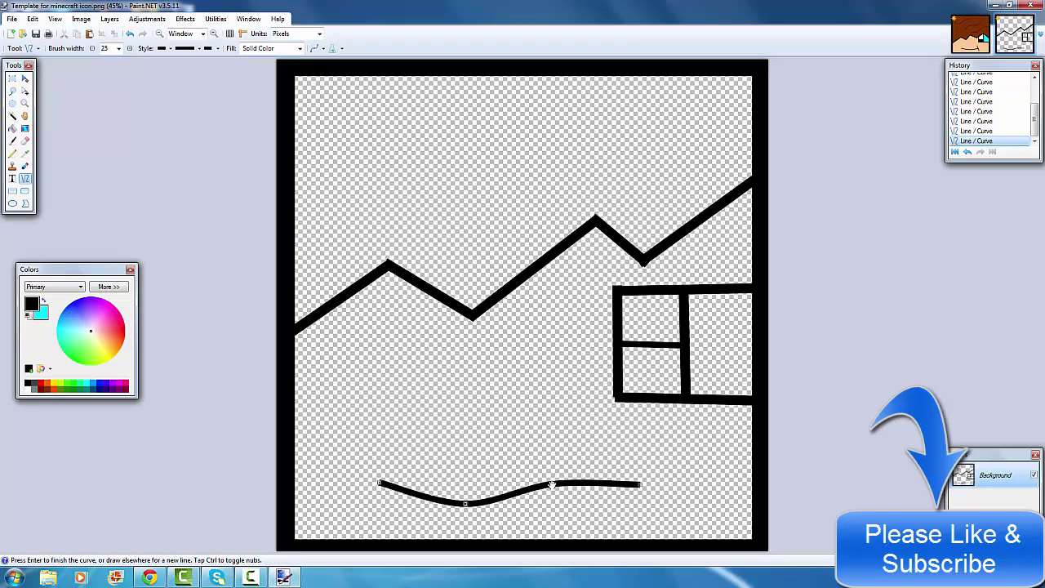
left_click_drag(558, 482, 561, 502)
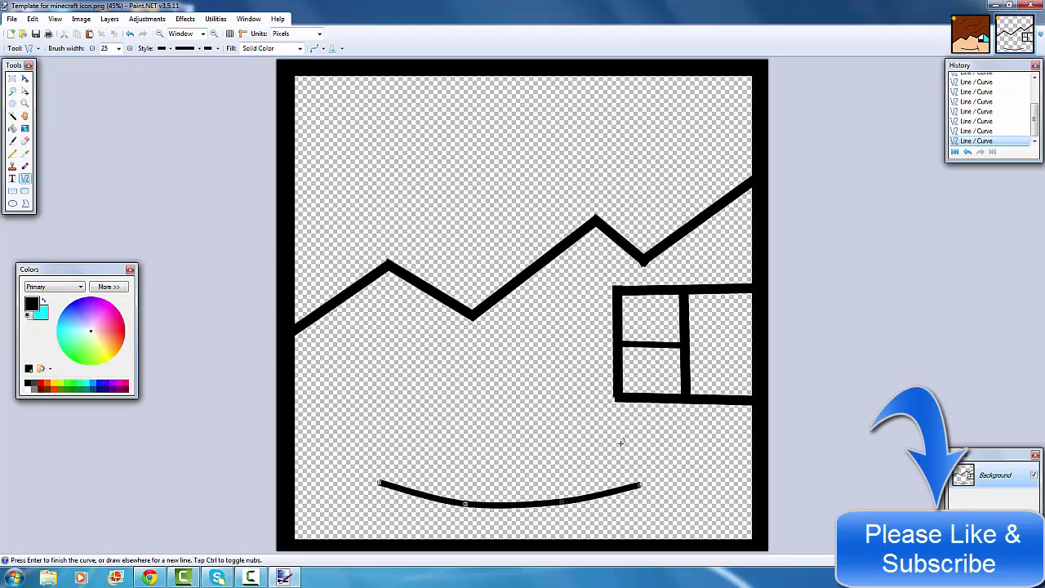
Step: Add a short slanted black stroke at the smile's right end
left_click_drag(626, 463, 651, 507)
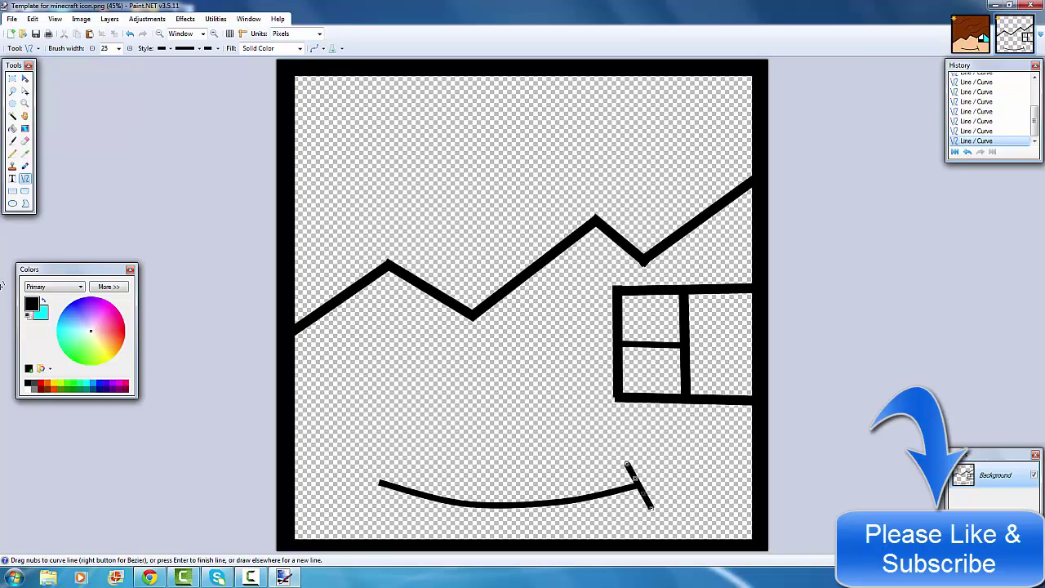
left_click(44, 302)
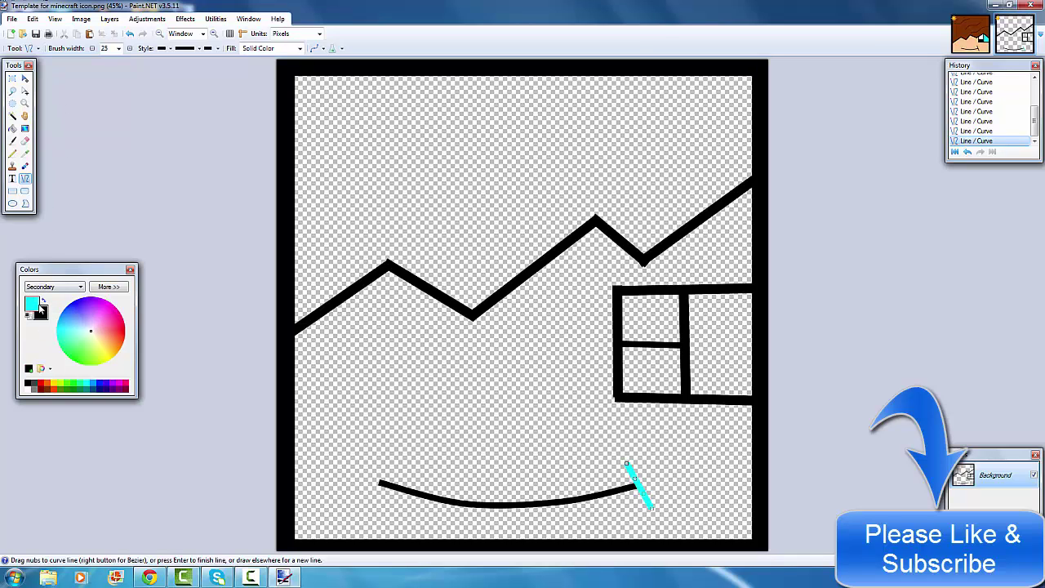
left_click(45, 302)
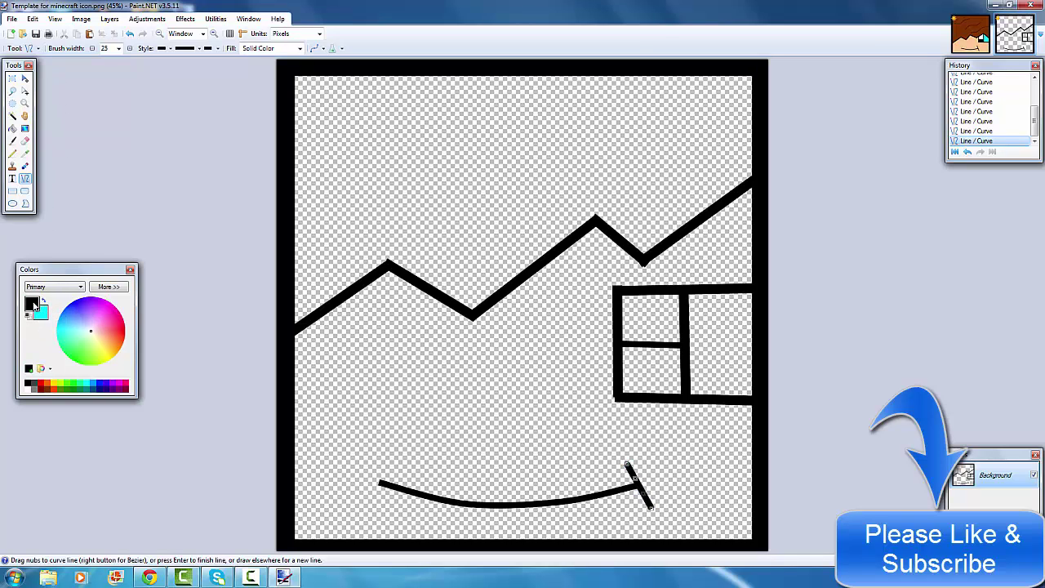
Step: Bucket-fill the eye's lower-left pane black and its right pane cyan
left_click(12, 128)
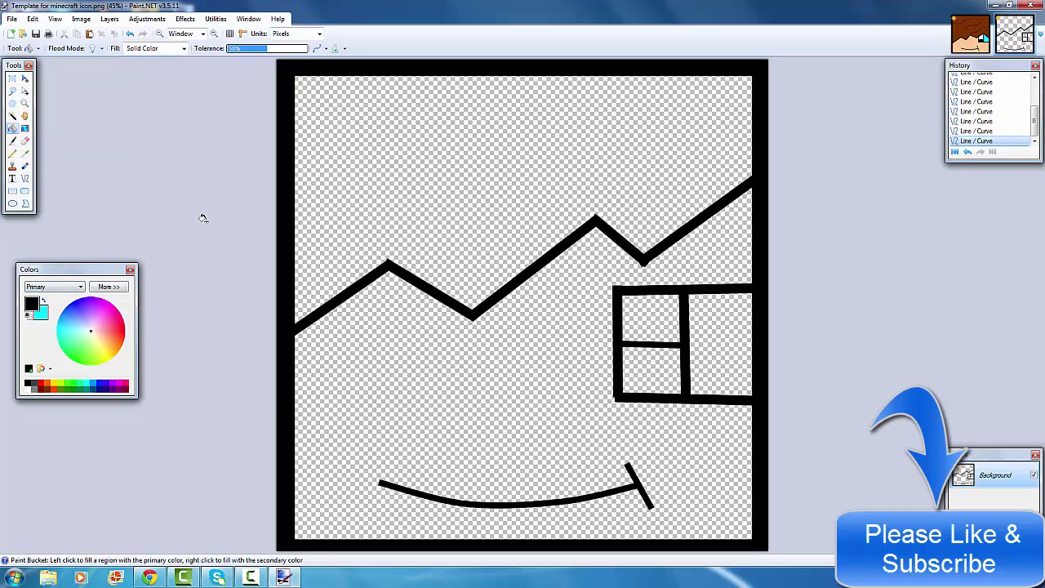
left_click(636, 371)
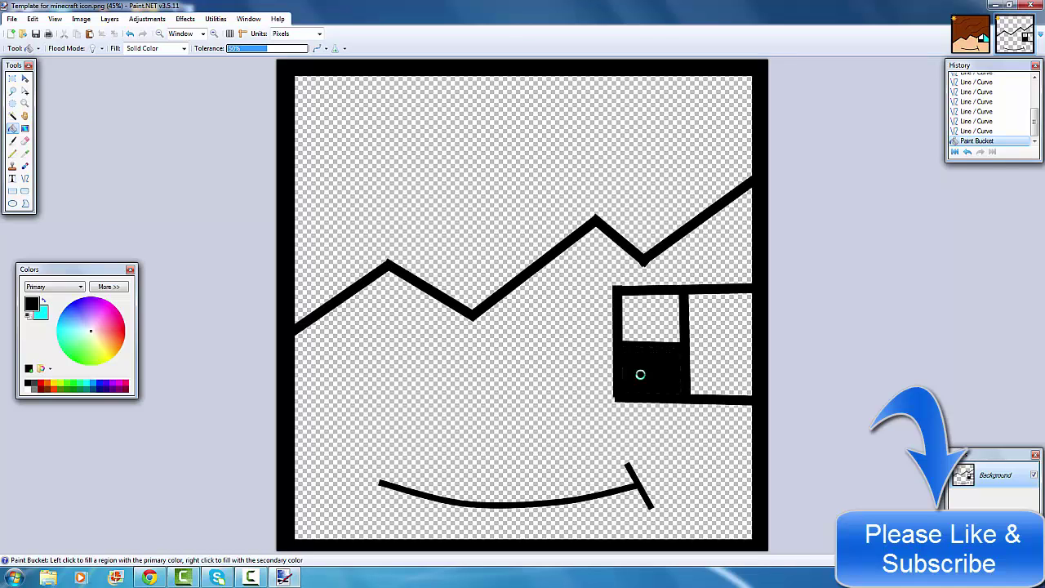
left_click(44, 302)
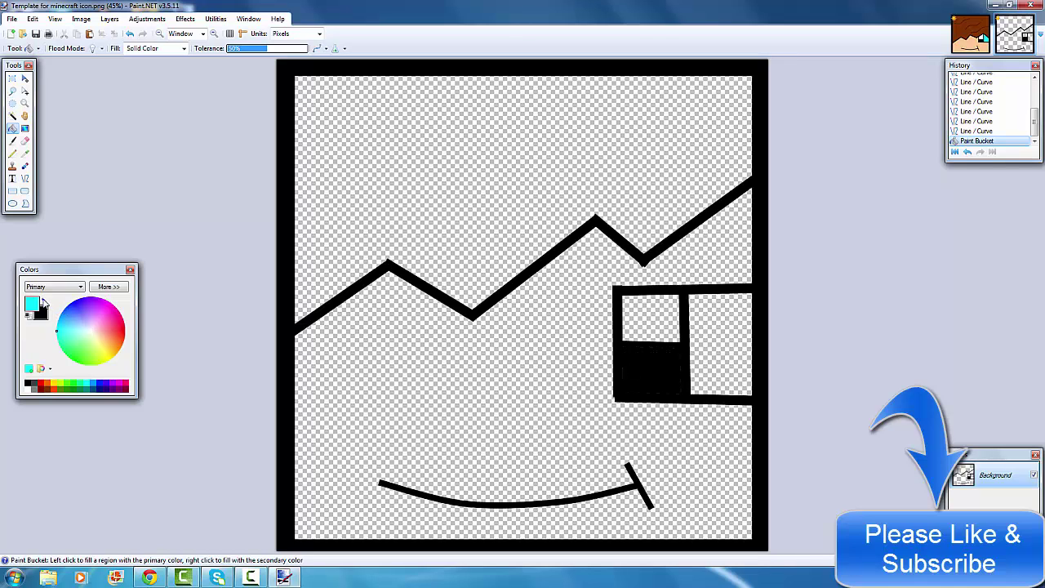
left_click(732, 334)
left_click(30, 389)
Step: Fill the eye's upper-left pane white
left_click(644, 330)
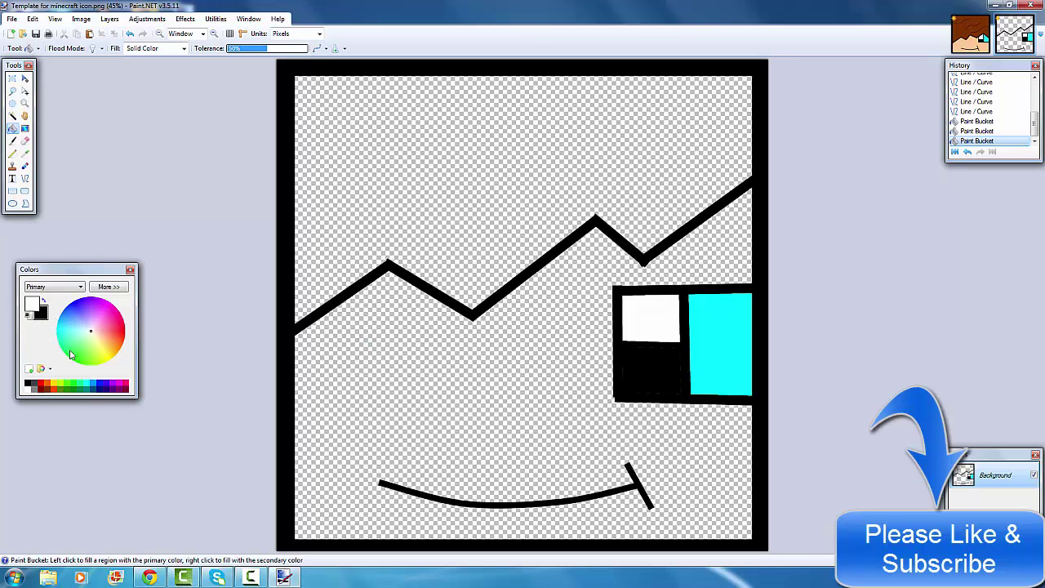
left_click(48, 382)
left_click(46, 389)
Step: Try black, magenta and blue fills above the zigzag, then undo the trial fills
left_click(30, 383)
left_click(556, 139)
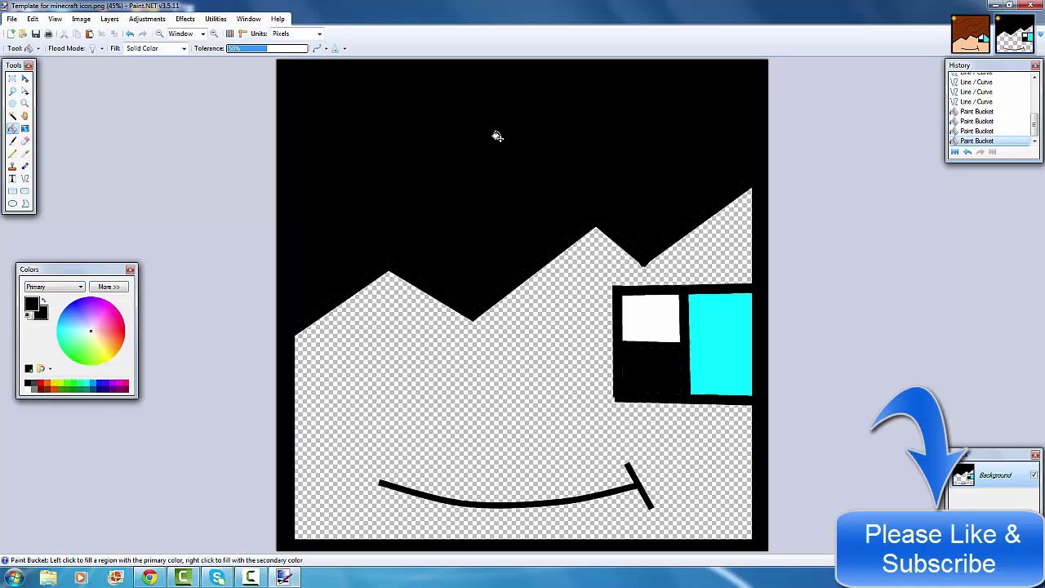
left_click(119, 382)
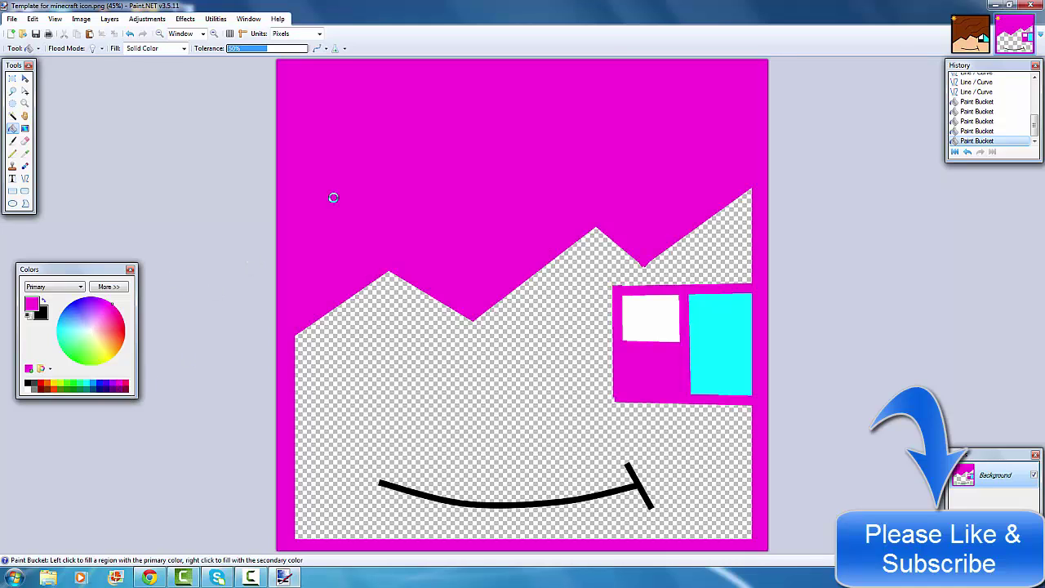
left_click(90, 383)
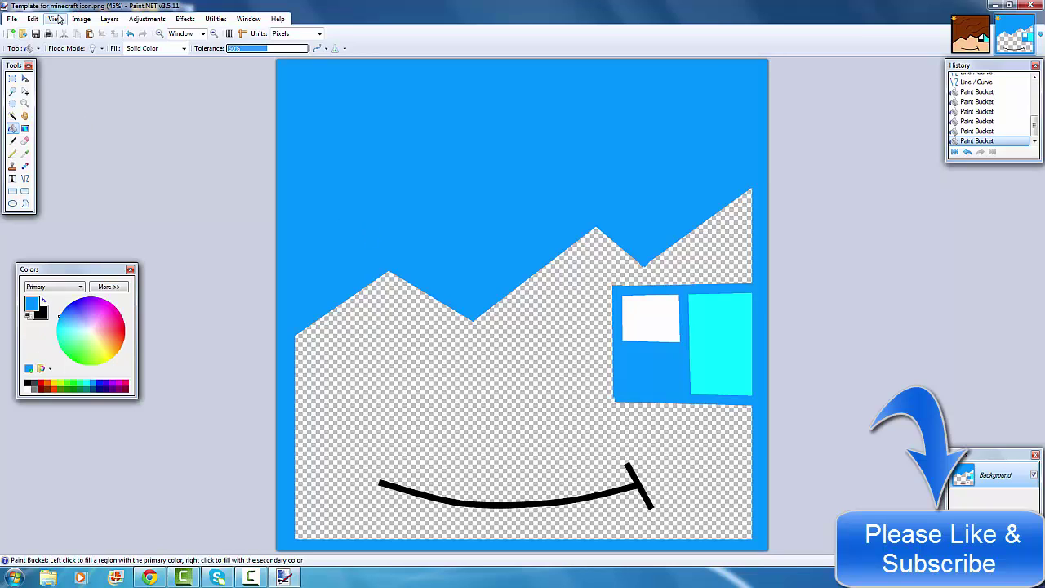
key("ctrl+z")
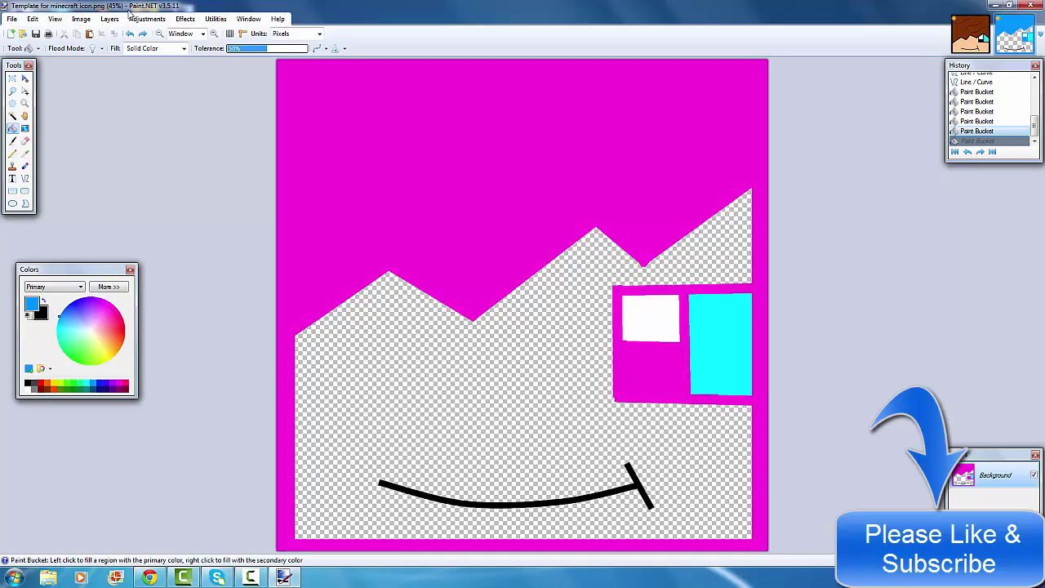
key("ctrl+z")
key("ctrl+z")
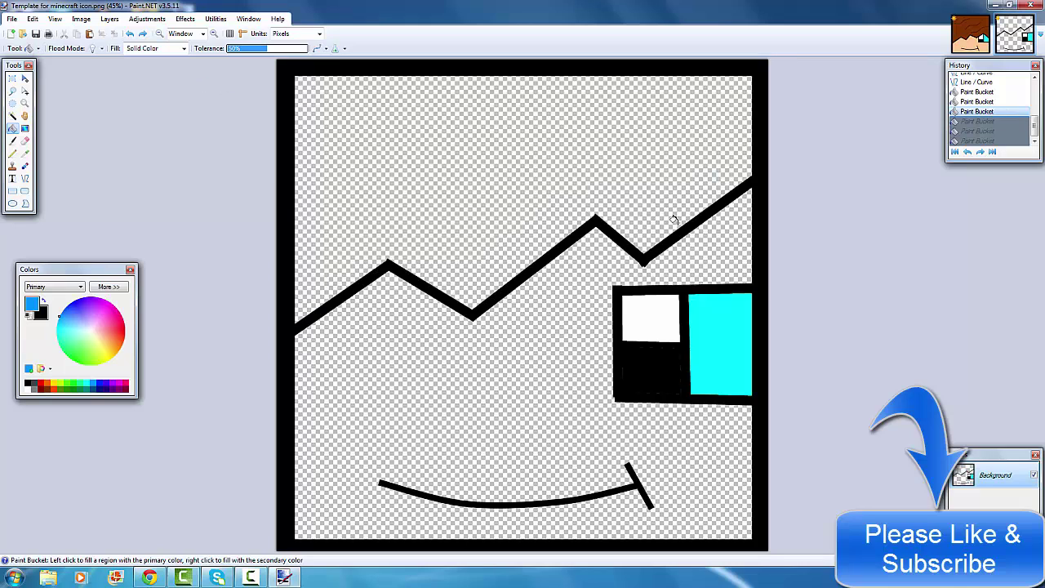
Step: Fill the hair above the zigzag brown and the face below it light pink
left_click(47, 389)
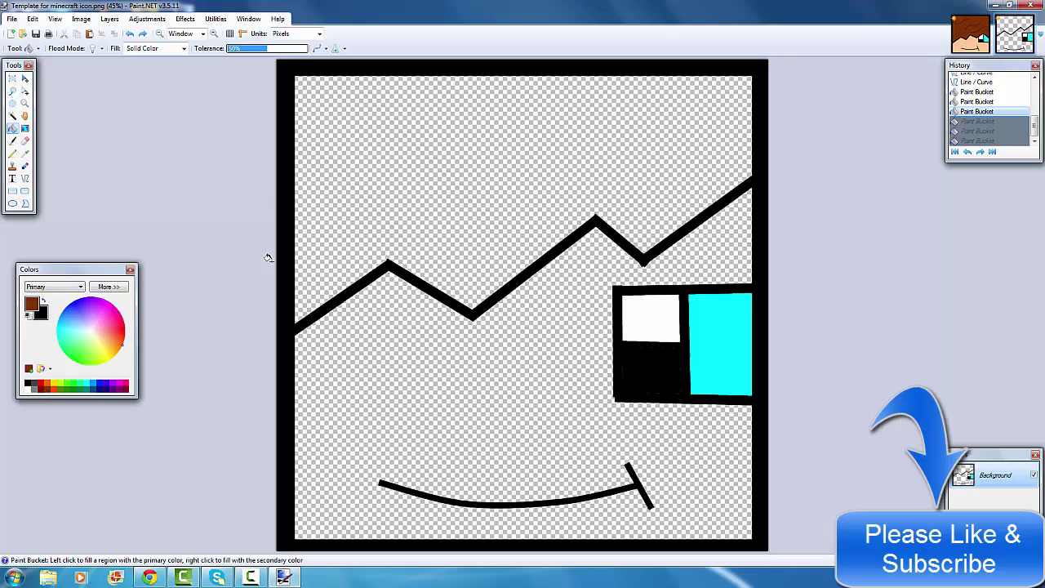
left_click(318, 247)
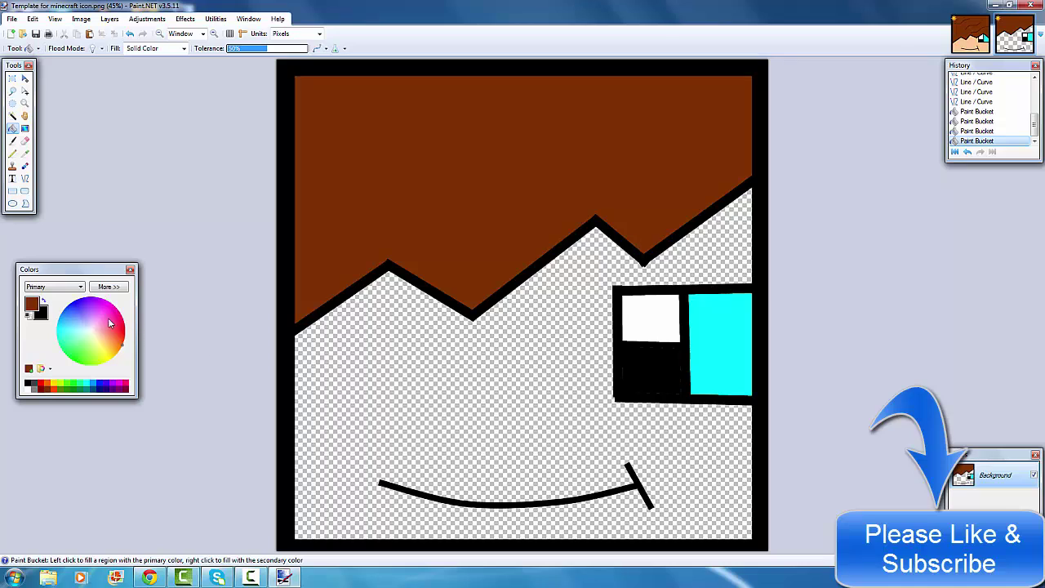
left_click_drag(120, 349, 100, 332)
left_click(369, 379)
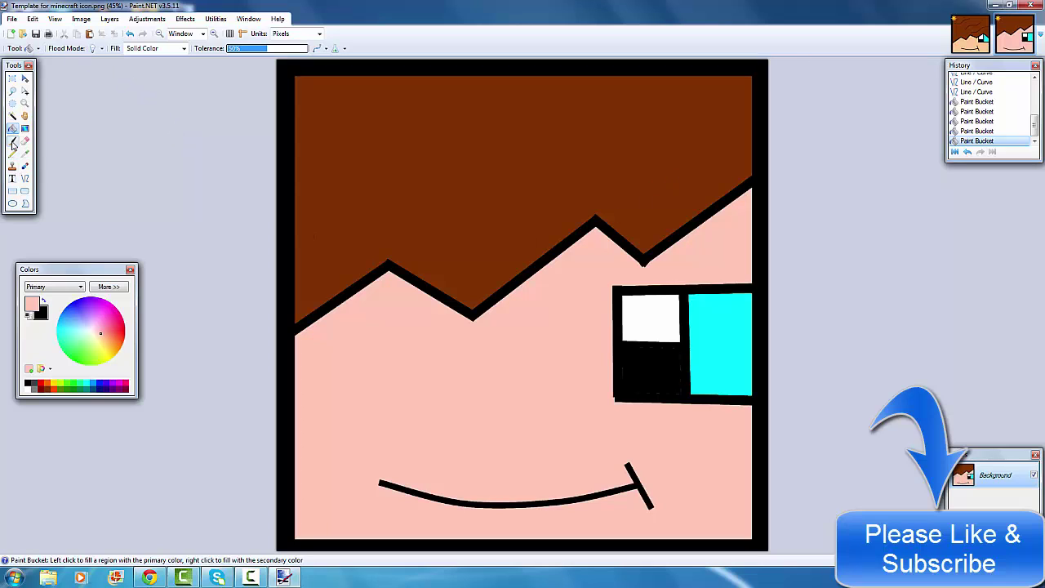
left_click(13, 141)
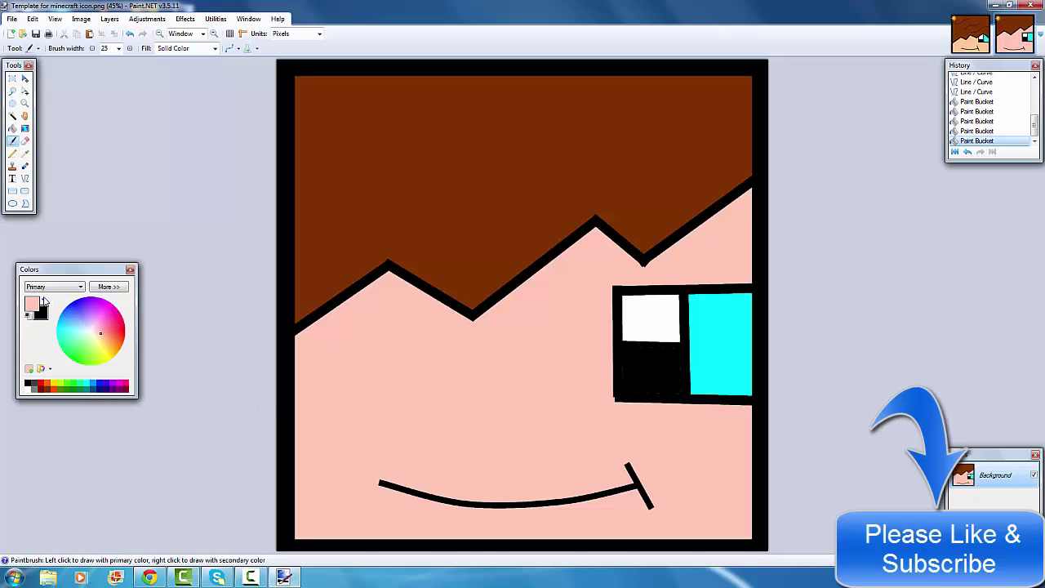
Step: Paint black over the gaps in the eye's lower-left square and its bottom-left corner
left_click(43, 299)
left_click_drag(622, 387, 625, 387)
left_click(634, 346)
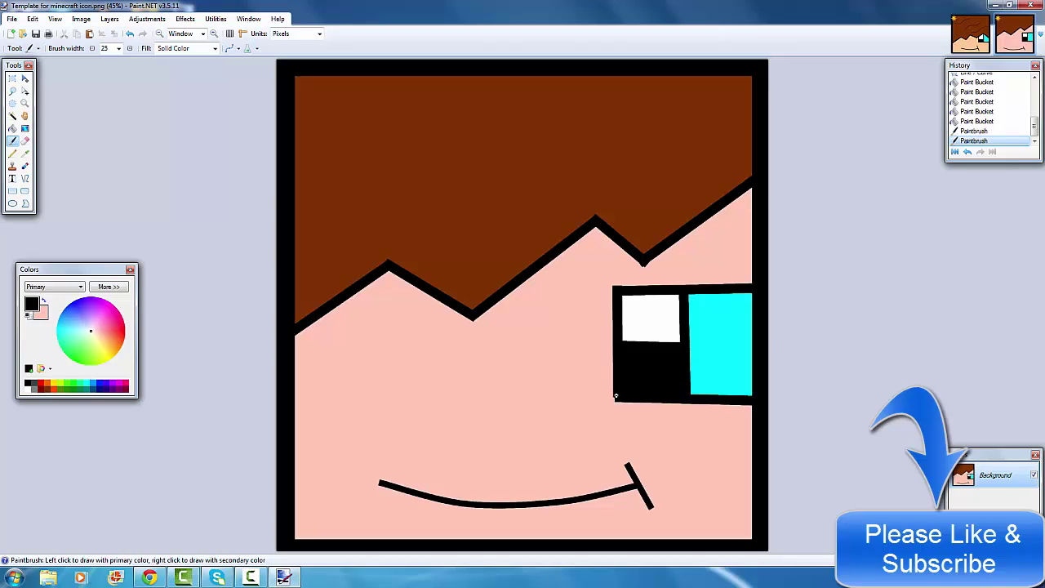
left_click(615, 398)
Step: Draw a trial vertical nose line on the face and undo it
left_click(25, 178)
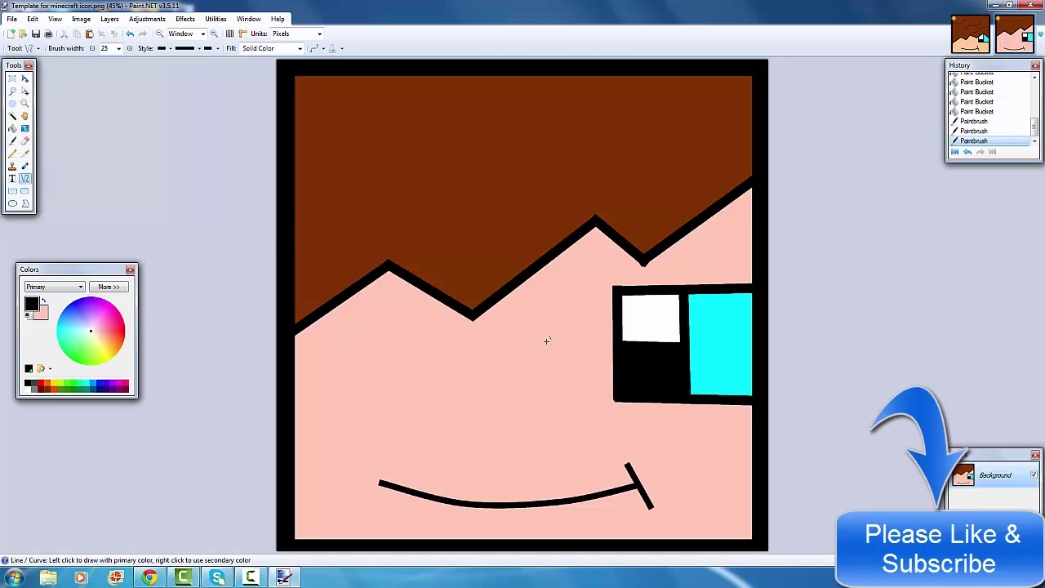
mouse_move(496, 329)
left_mouse_down()
mouse_move(498, 424)
mouse_move(494, 400)
mouse_move(458, 430)
left_mouse_up()
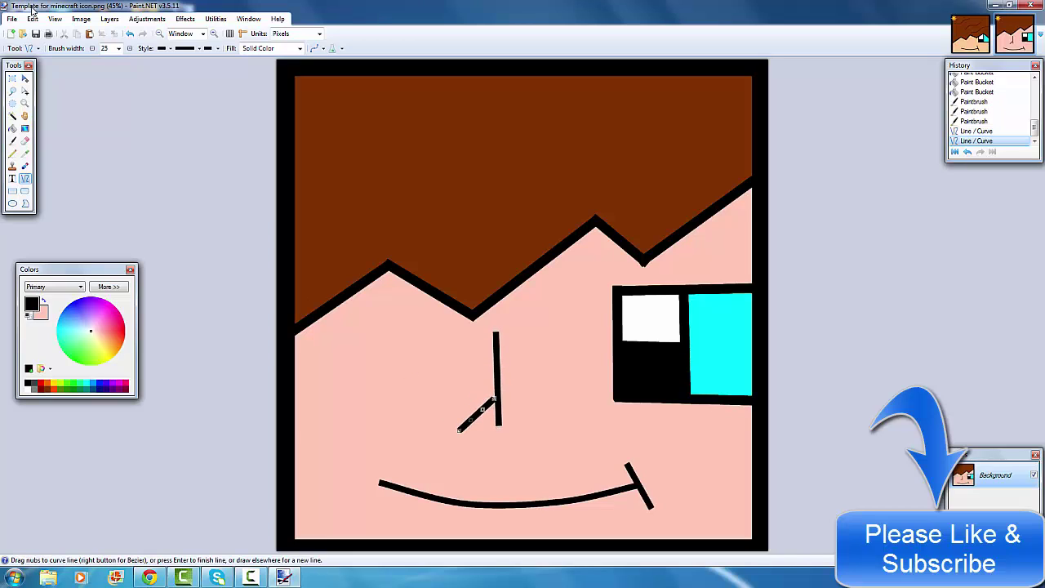
key("ctrl+z")
key("ctrl+z")
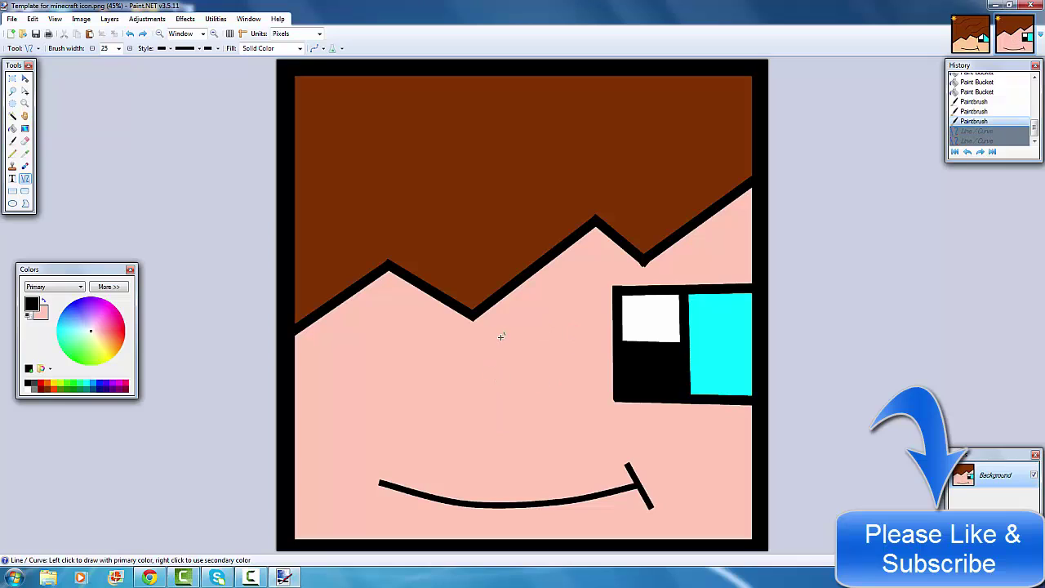
Step: Try two arched lines across mid-face, undo them, and switch back to the hair-strands icon
left_click_drag(457, 388, 575, 388)
mouse_move(493, 389)
left_mouse_down()
mouse_move(508, 366)
mouse_move(538, 382)
left_mouse_up()
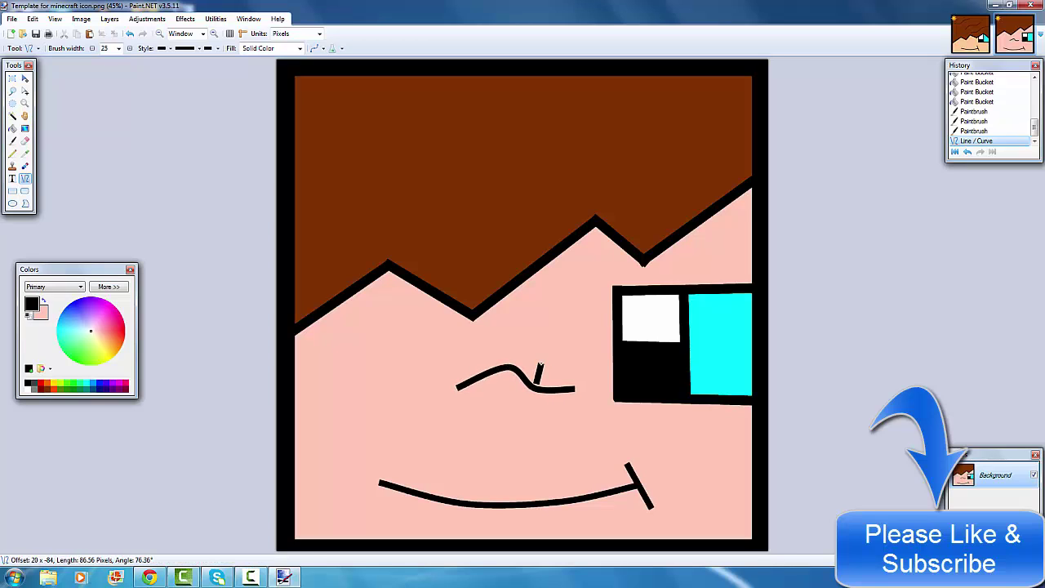
key("ctrl+z")
key("ctrl+z")
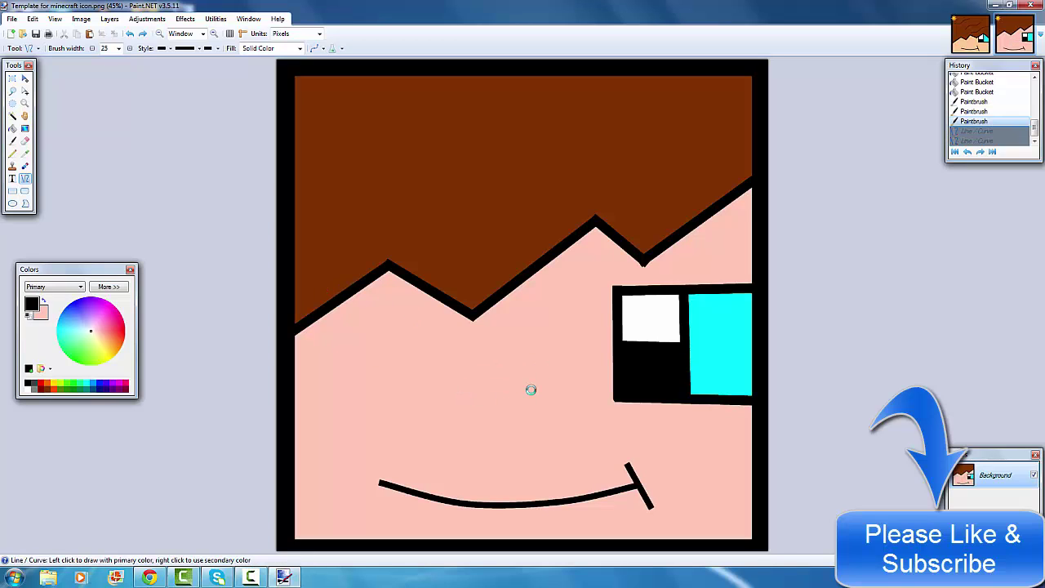
left_click_drag(466, 389, 566, 390)
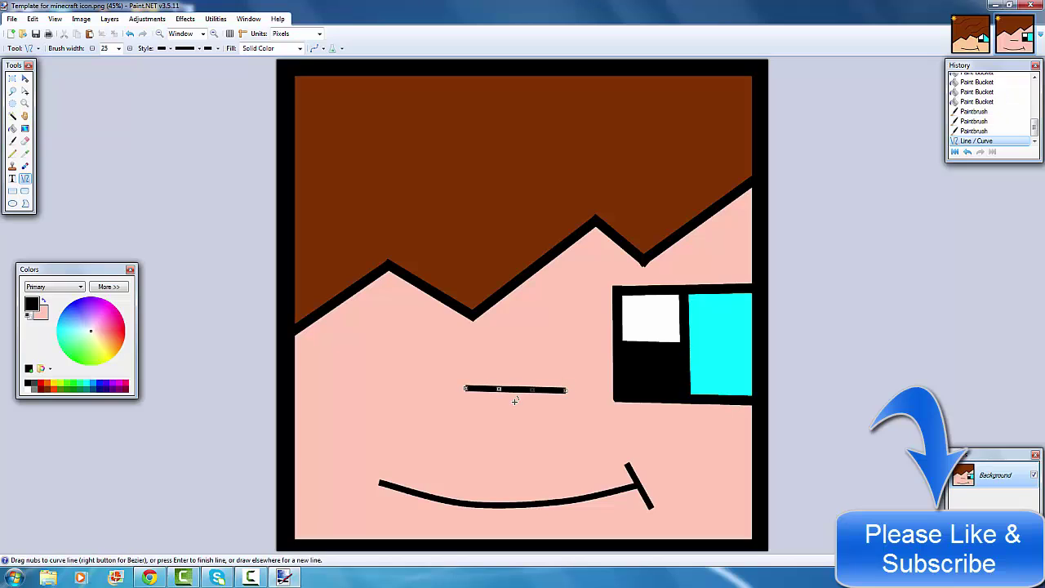
left_click_drag(499, 389, 539, 373)
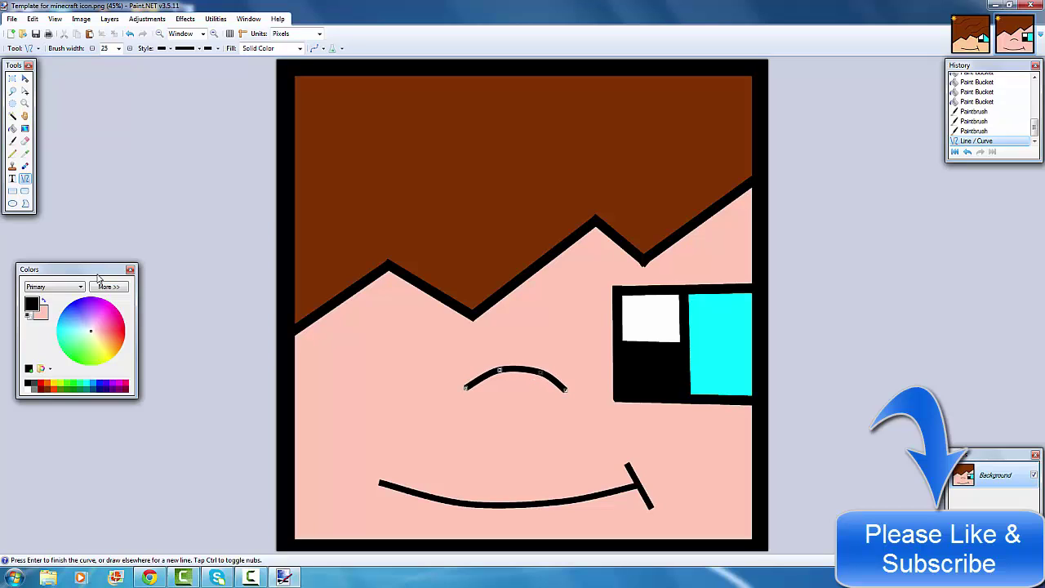
key("ctrl+z")
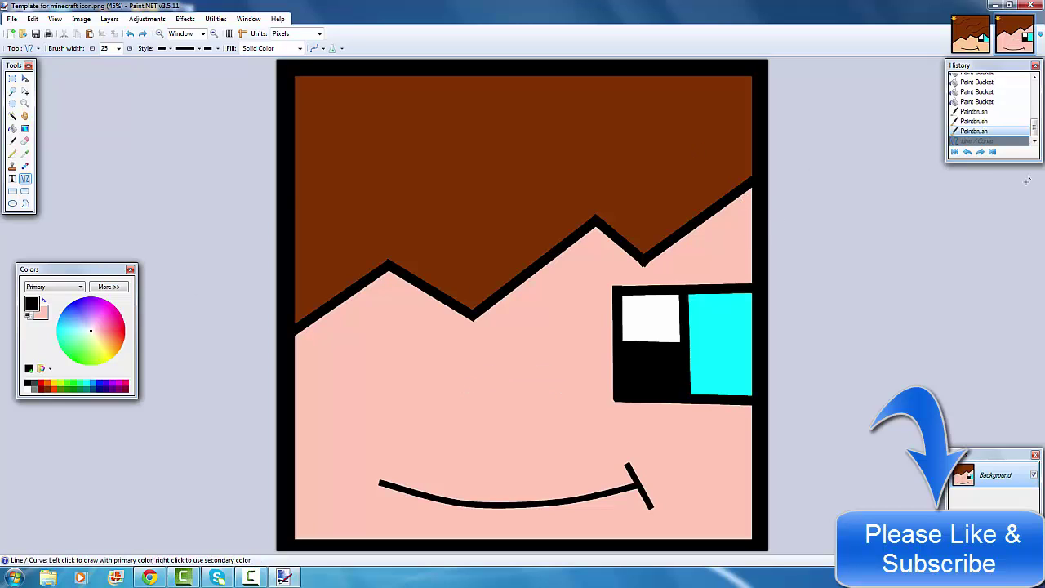
left_click(987, 46)
left_click(1012, 37)
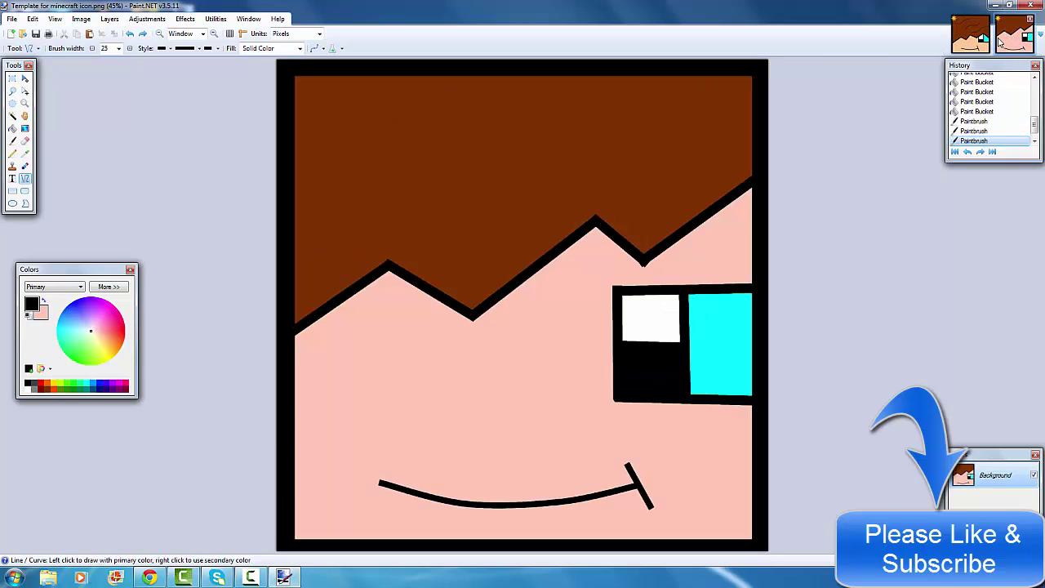
left_click(985, 46)
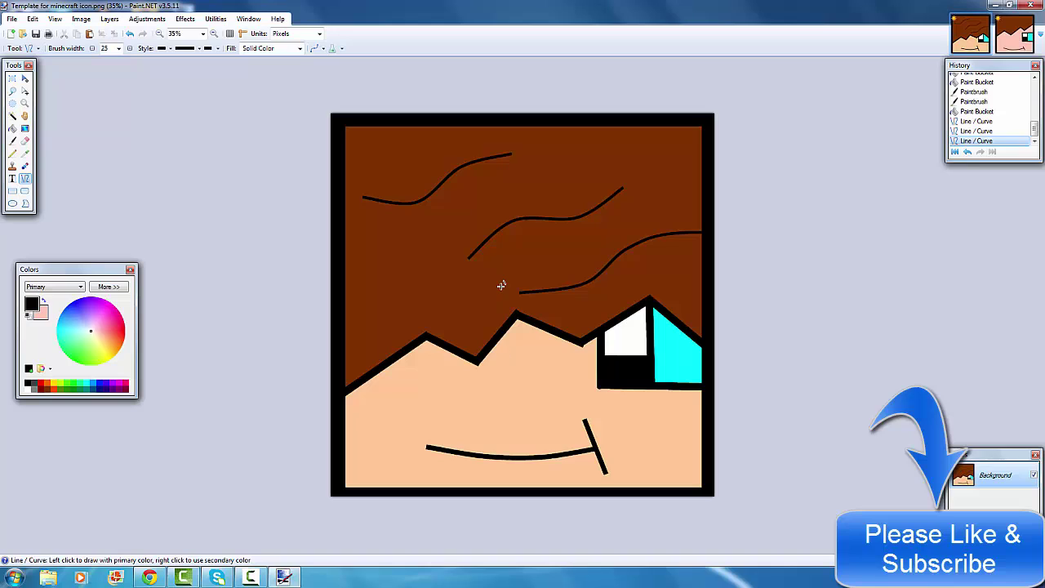
left_click(1029, 33)
left_click(982, 45)
left_click(1014, 34)
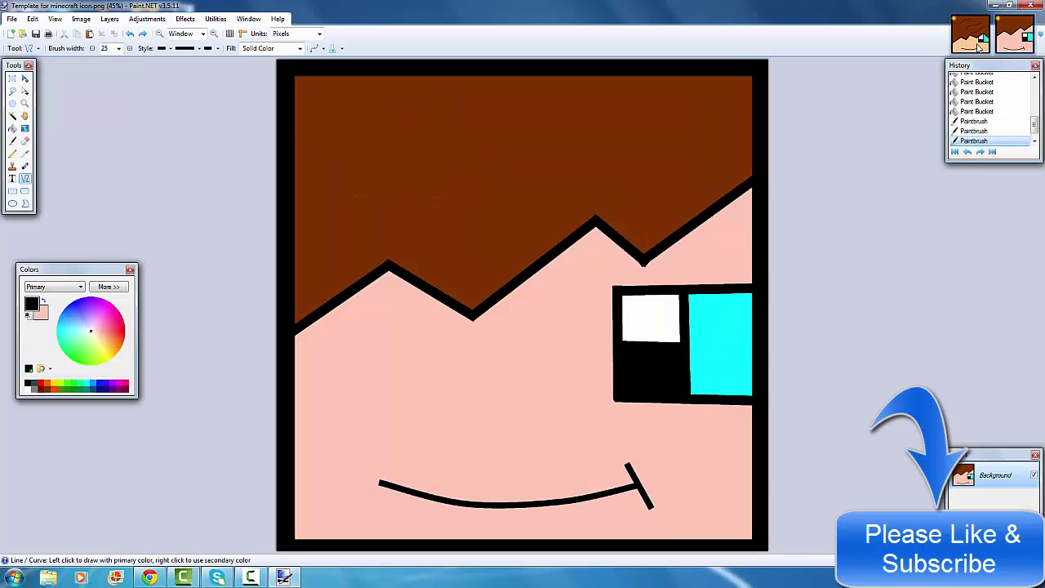
left_click(968, 48)
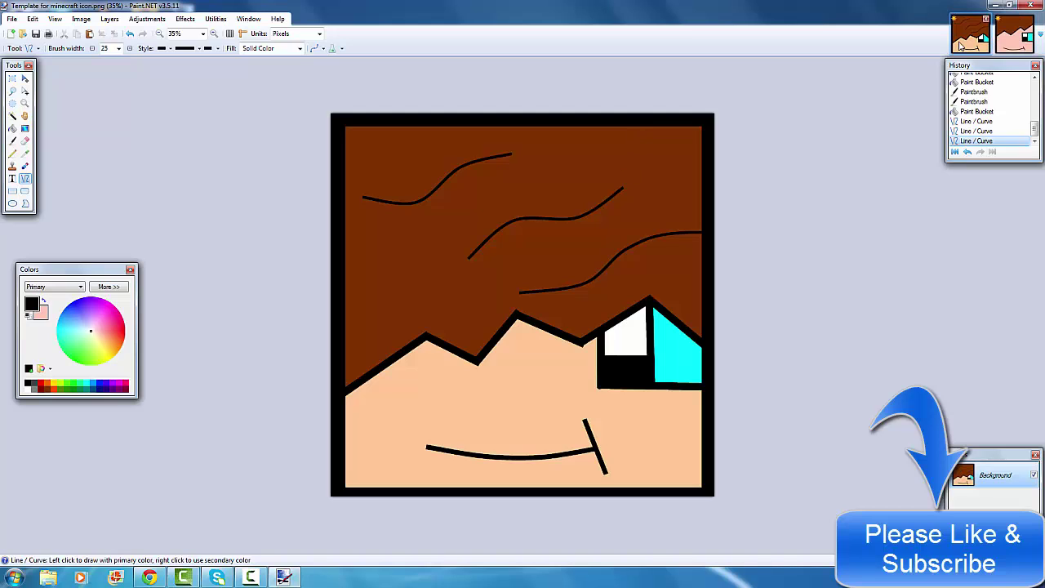
left_click(1012, 42)
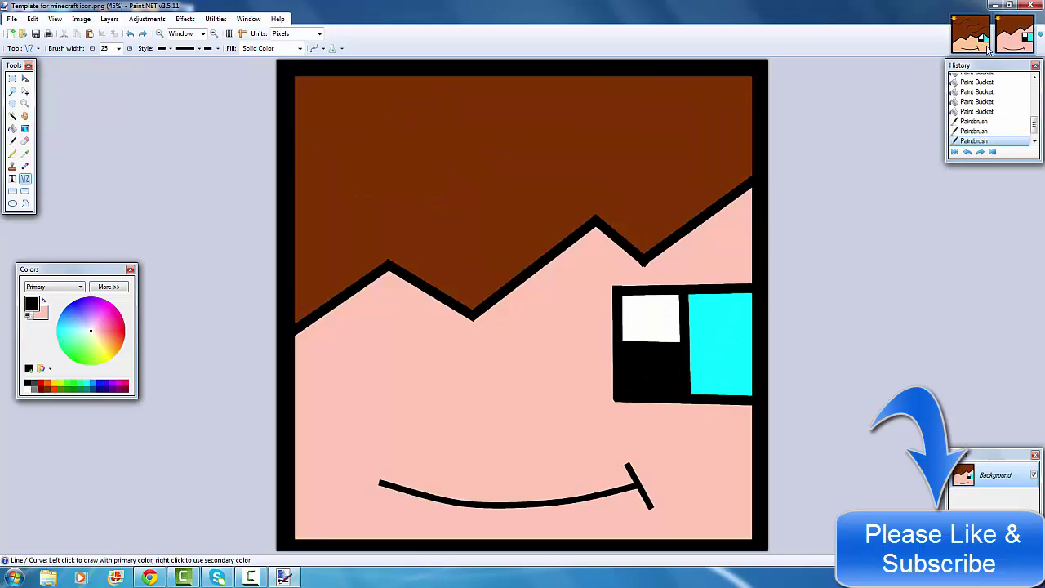
left_click(985, 49)
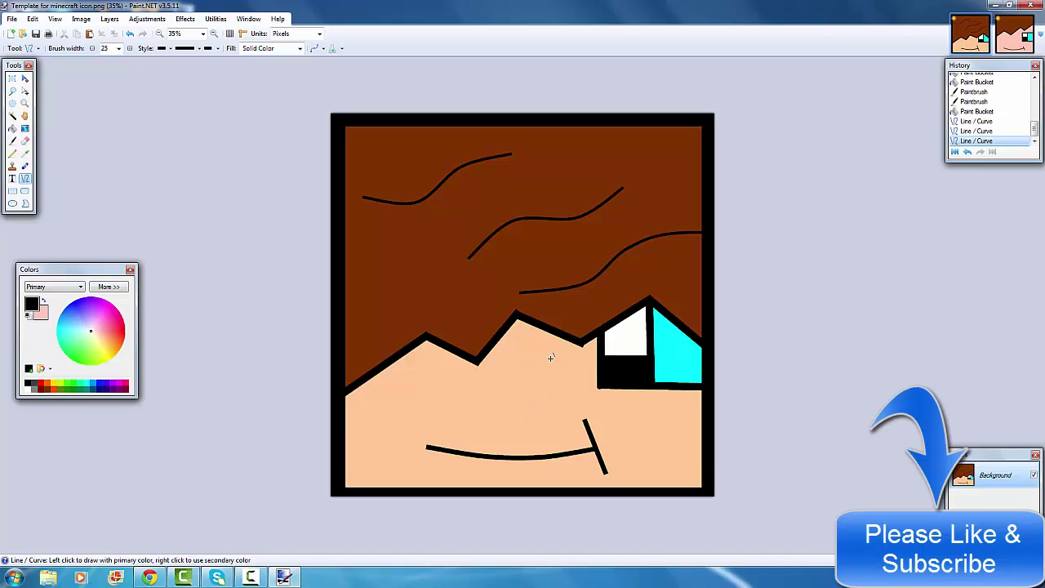
left_click(1012, 38)
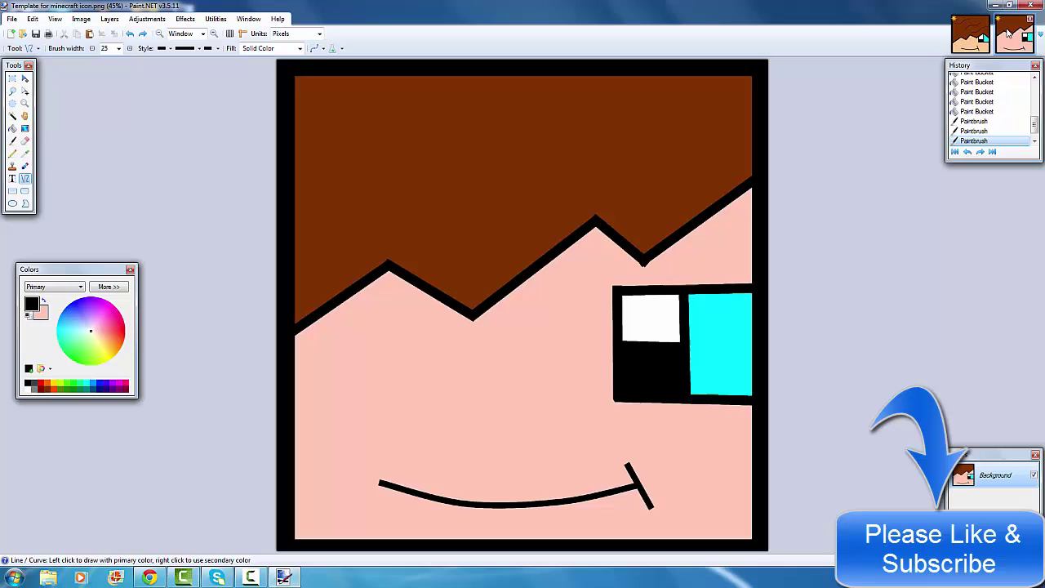
left_click(979, 44)
left_click(1026, 32)
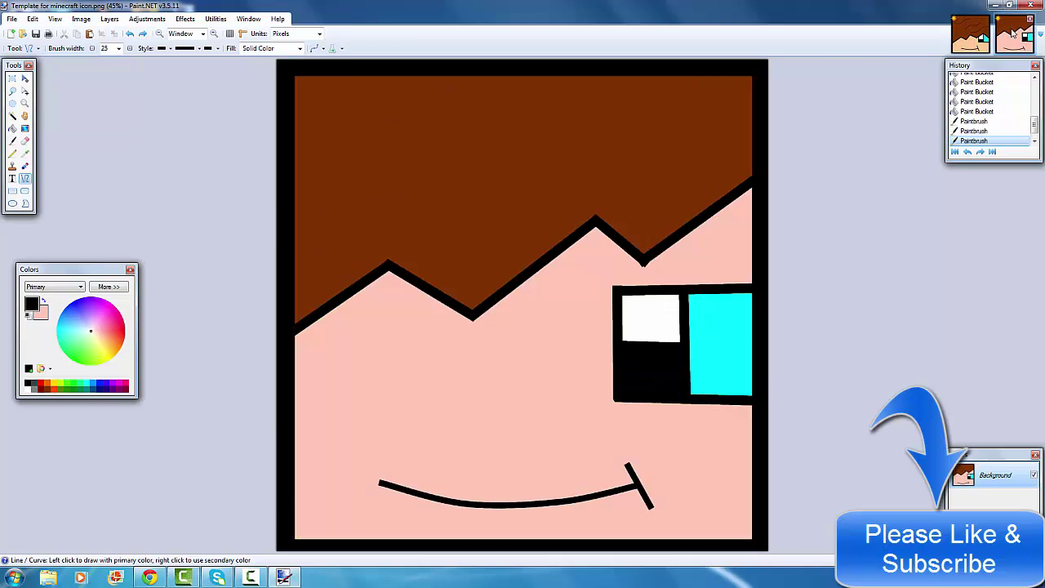
left_click(977, 41)
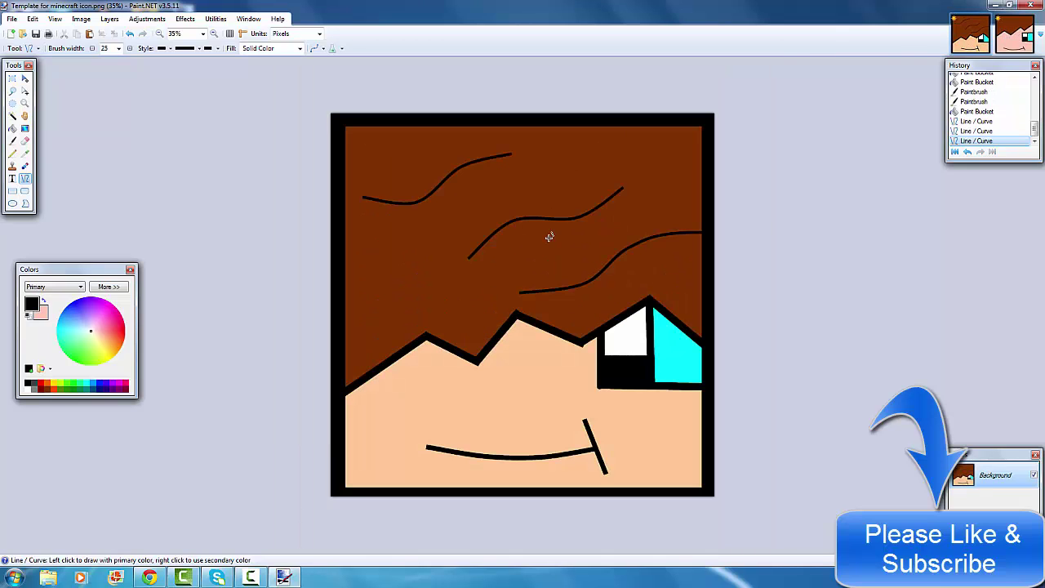
Step: Open the Downloads folder in Windows Explorer and preview the 'pizza' image
left_click(48, 577)
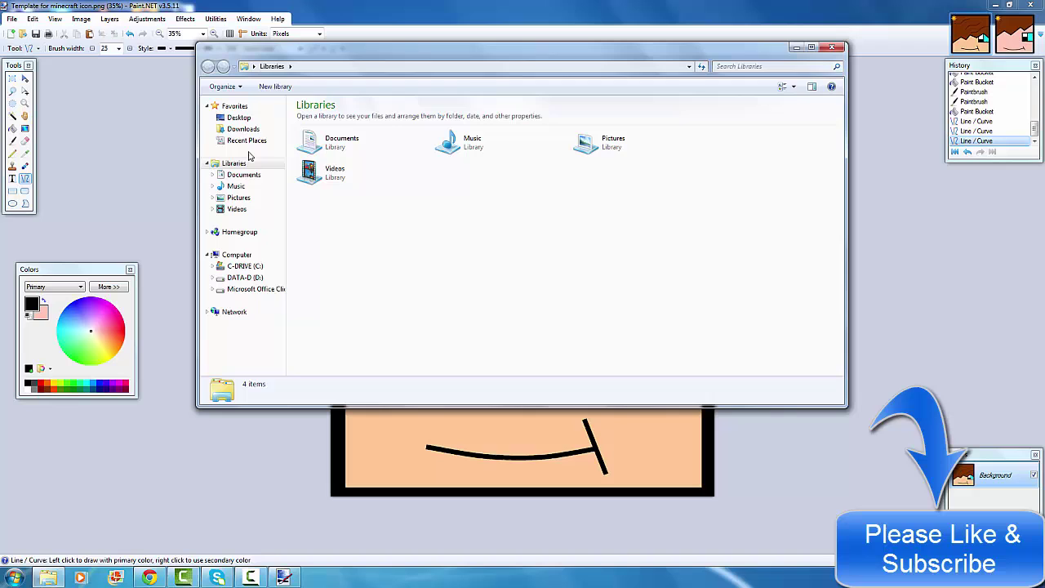
left_click(253, 130)
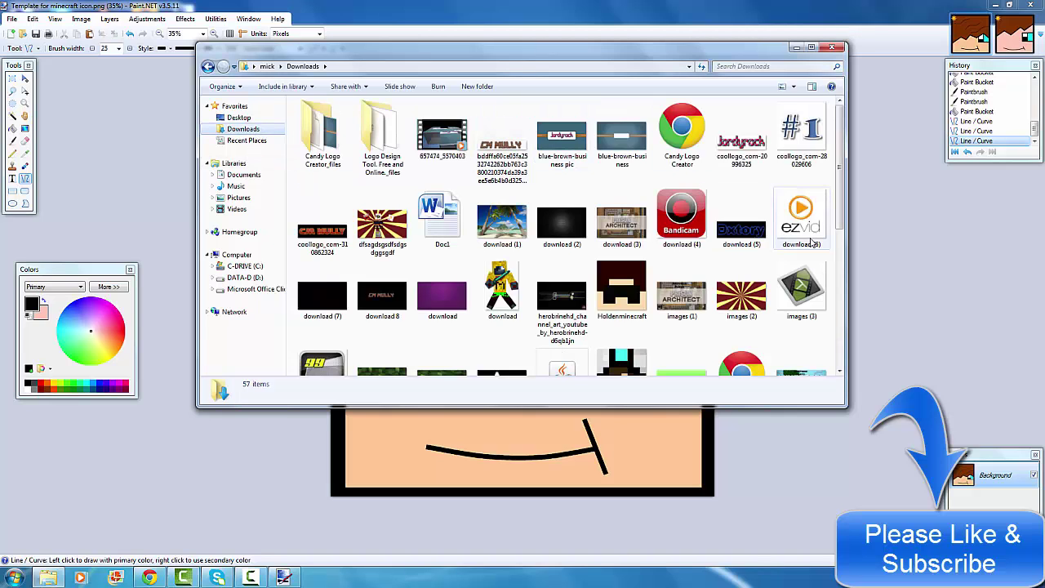
left_click_drag(839, 155, 853, 259)
left_click(622, 304)
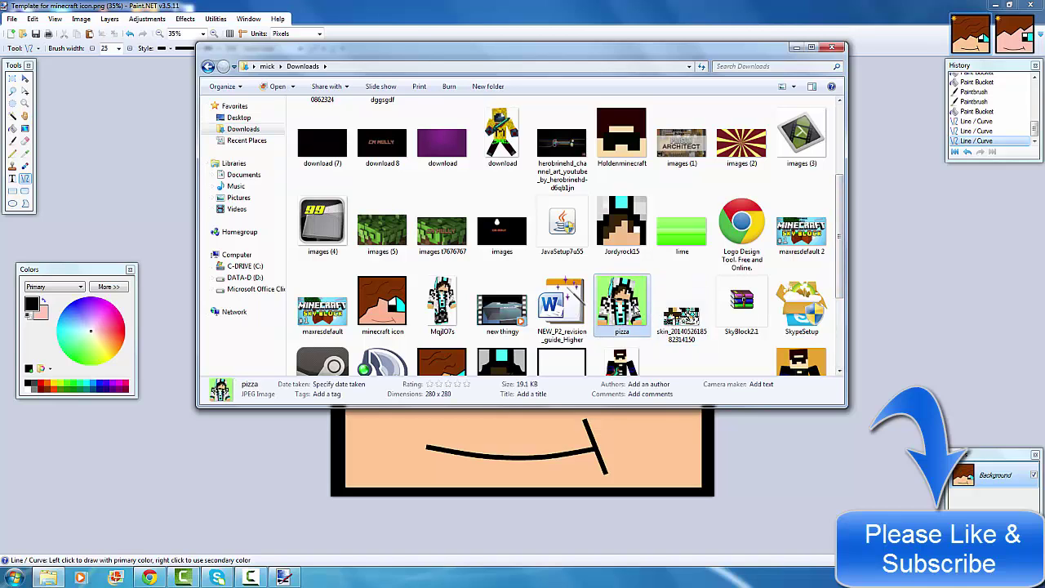
double_click(622, 300)
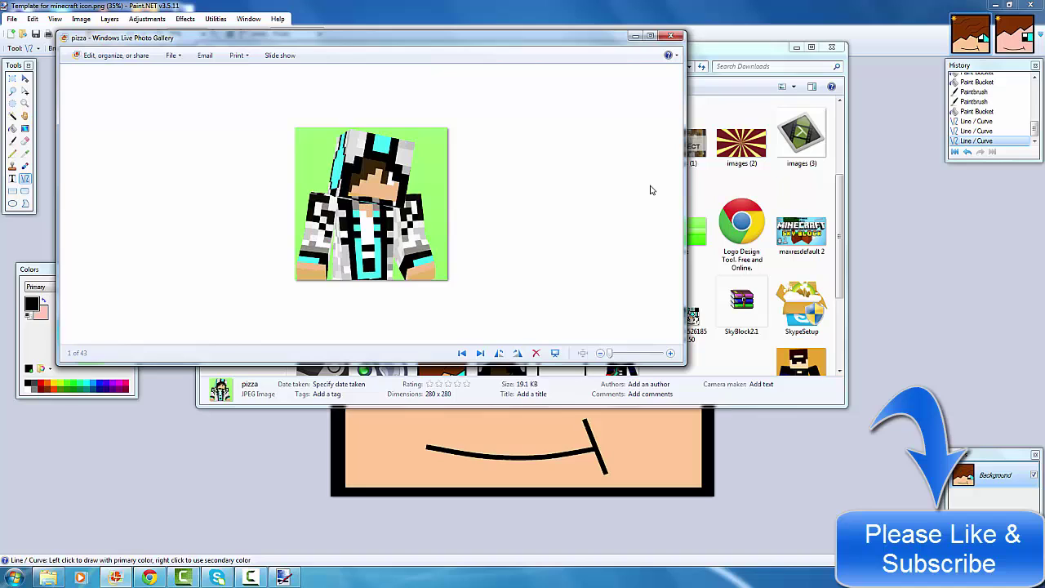
Step: Close the pizza preview, then preview and close the 'images t7676767' picture
left_click(680, 37)
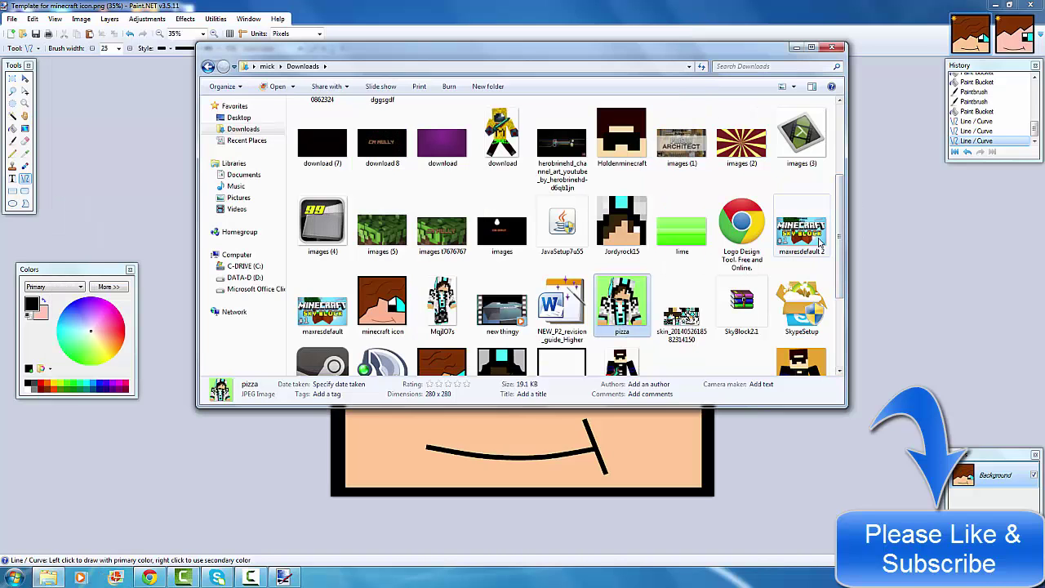
scroll(840, 247, "down", 1)
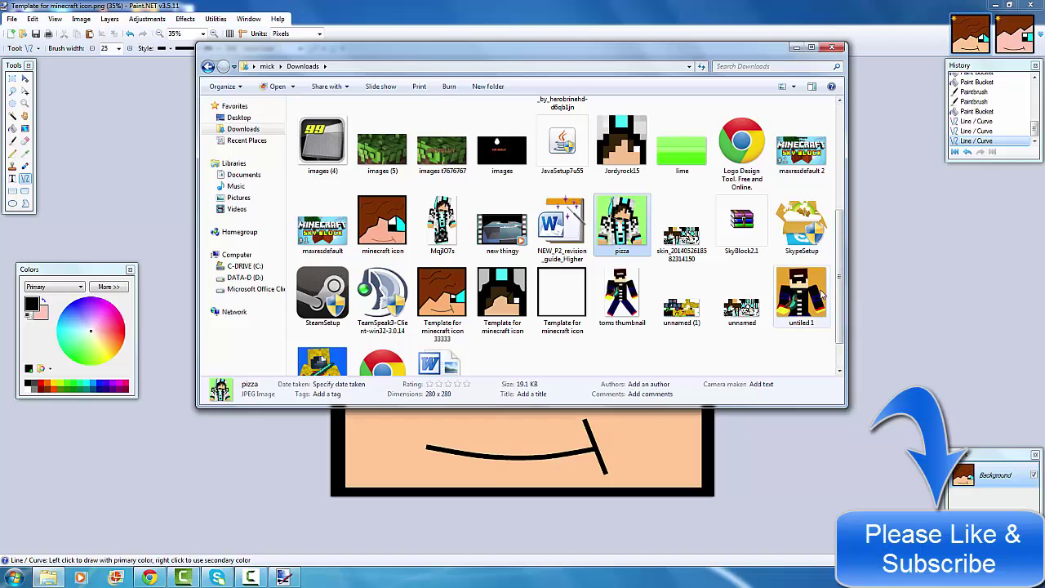
scroll(445, 302, "down", 1)
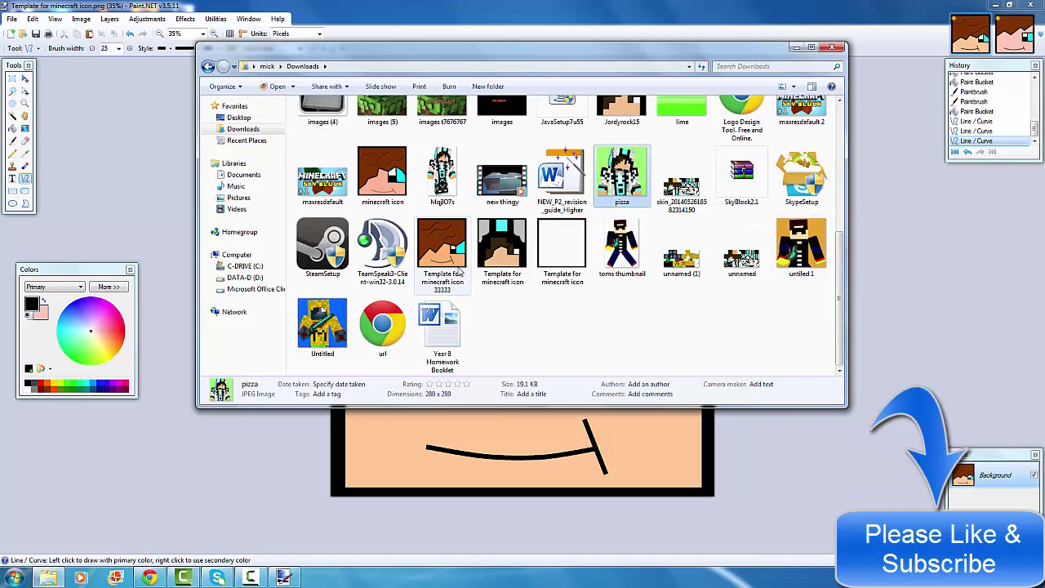
scroll(310, 351, "up", 5)
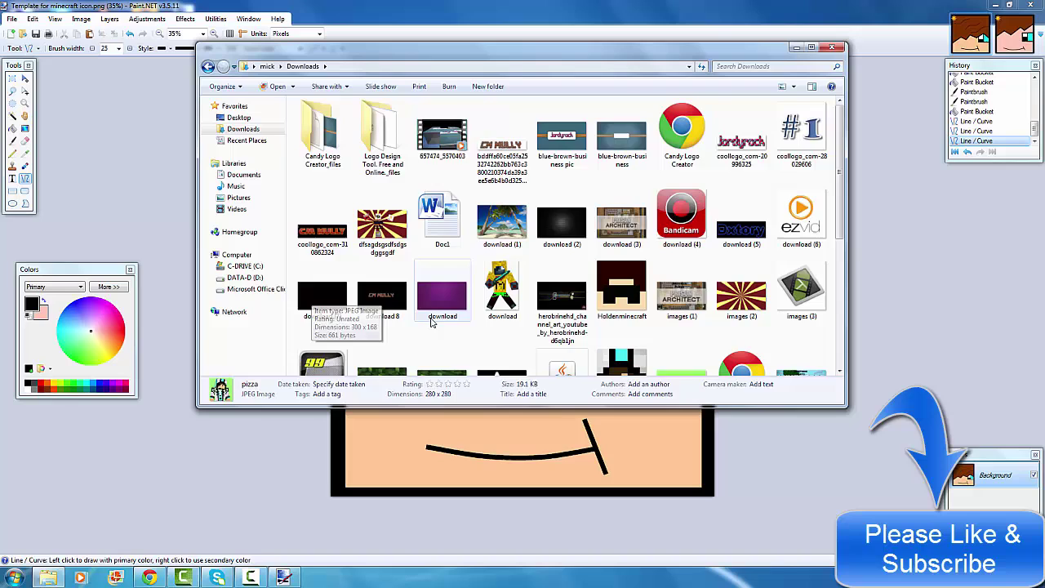
scroll(424, 326, "down", 3)
left_click(461, 275)
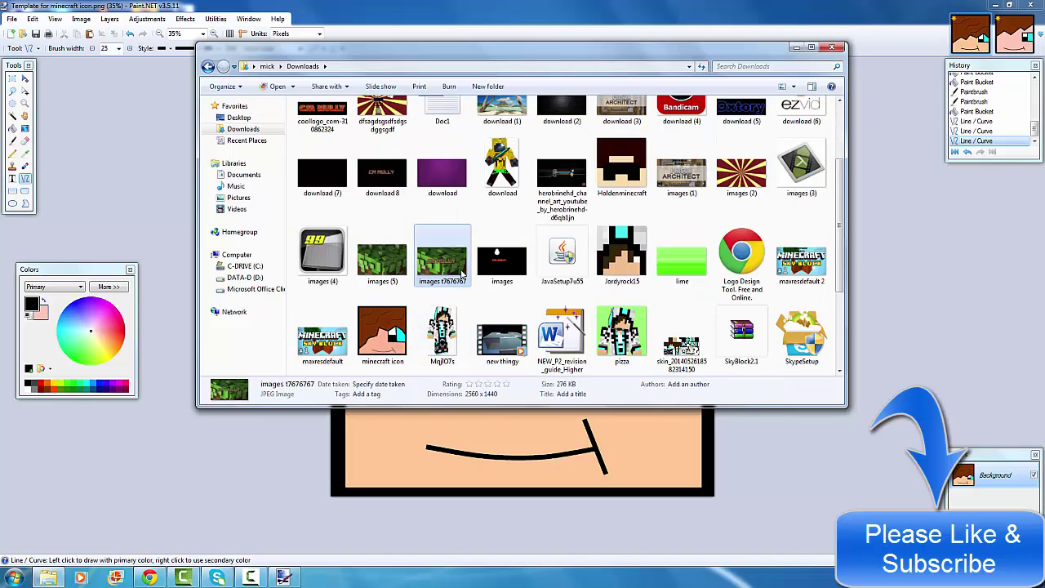
double_click(462, 270)
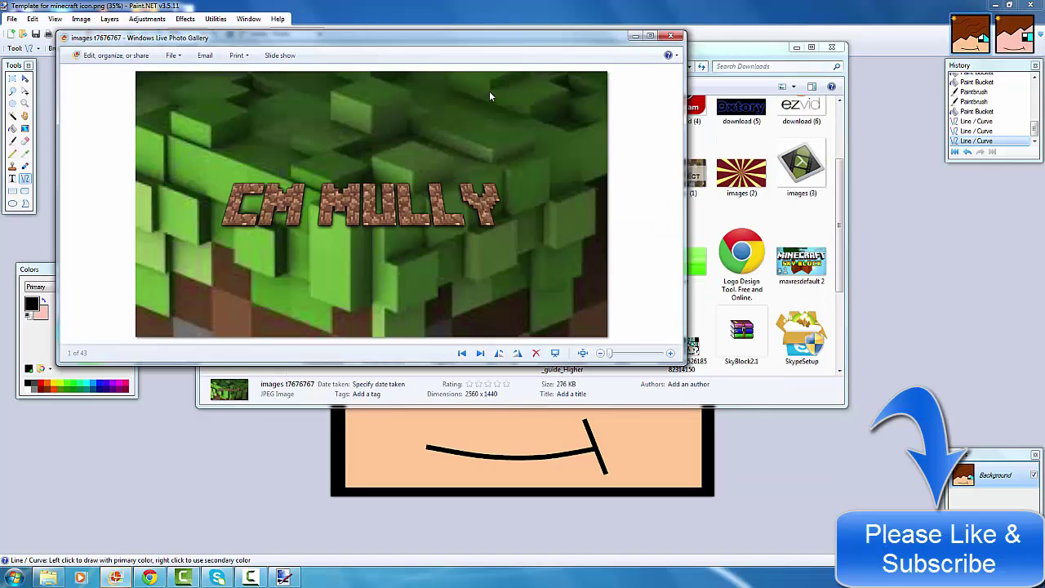
left_click(670, 36)
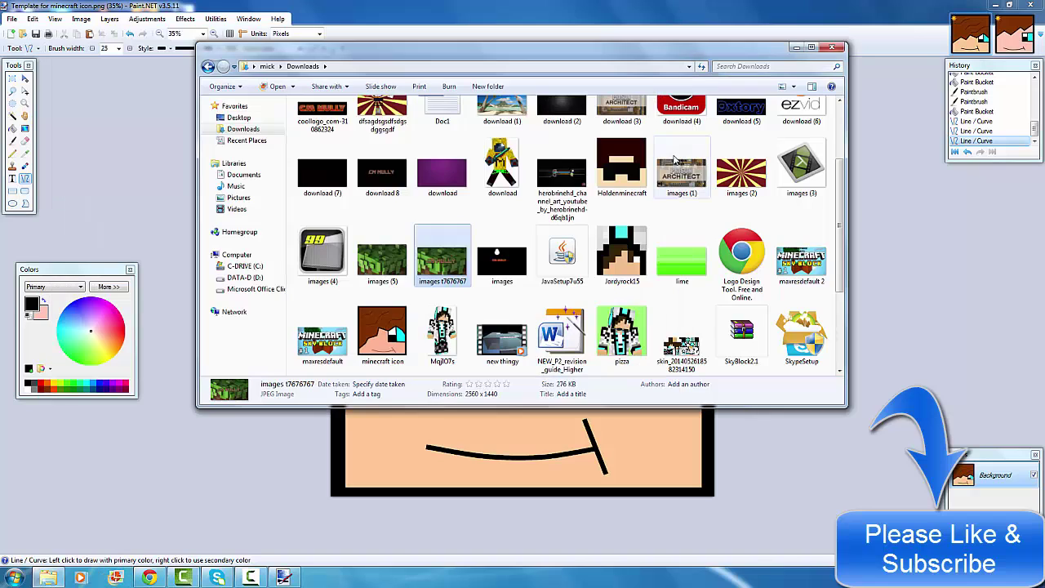
Step: Preview and close the 'blue-brown-business pic' image, then close the Downloads window
scroll(674, 160, "up", 3)
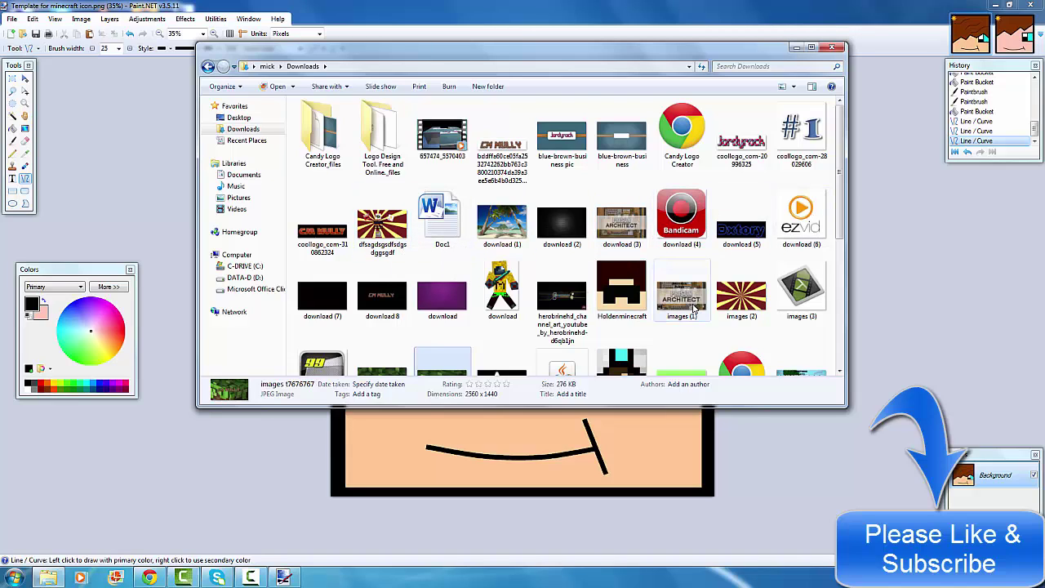
double_click(562, 134)
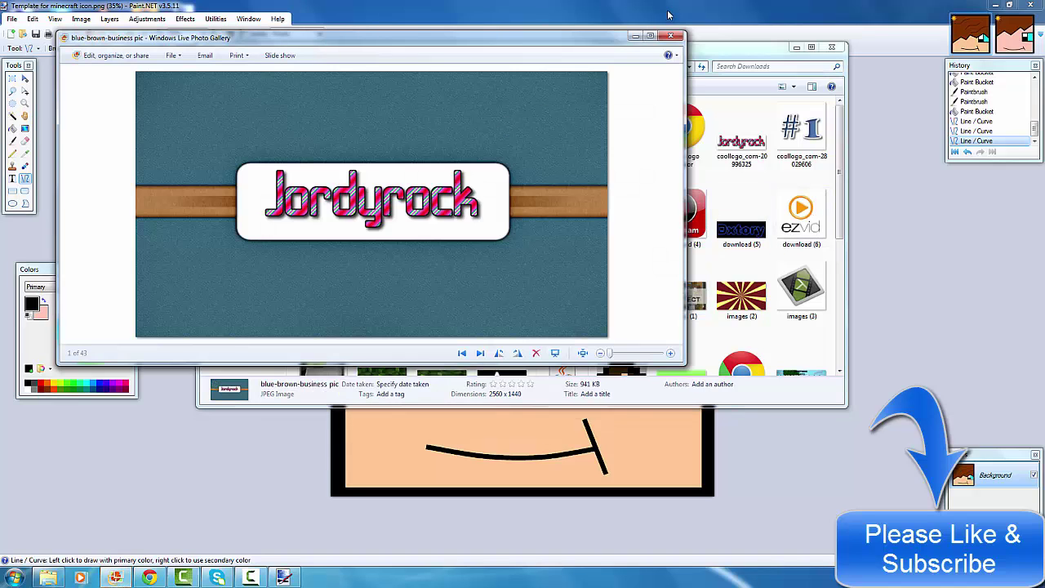
left_click(671, 37)
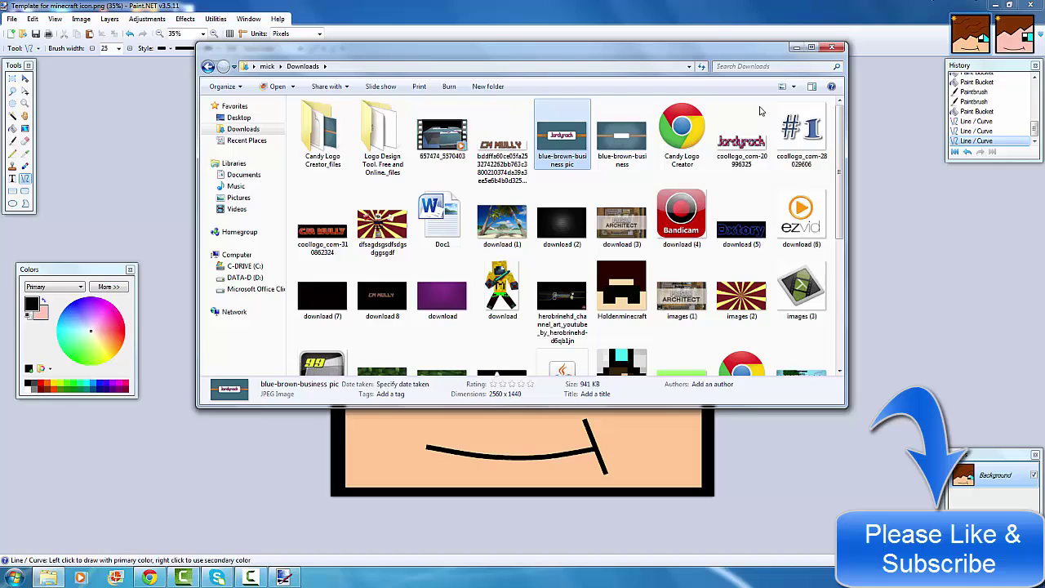
scroll(788, 202, "down", 5)
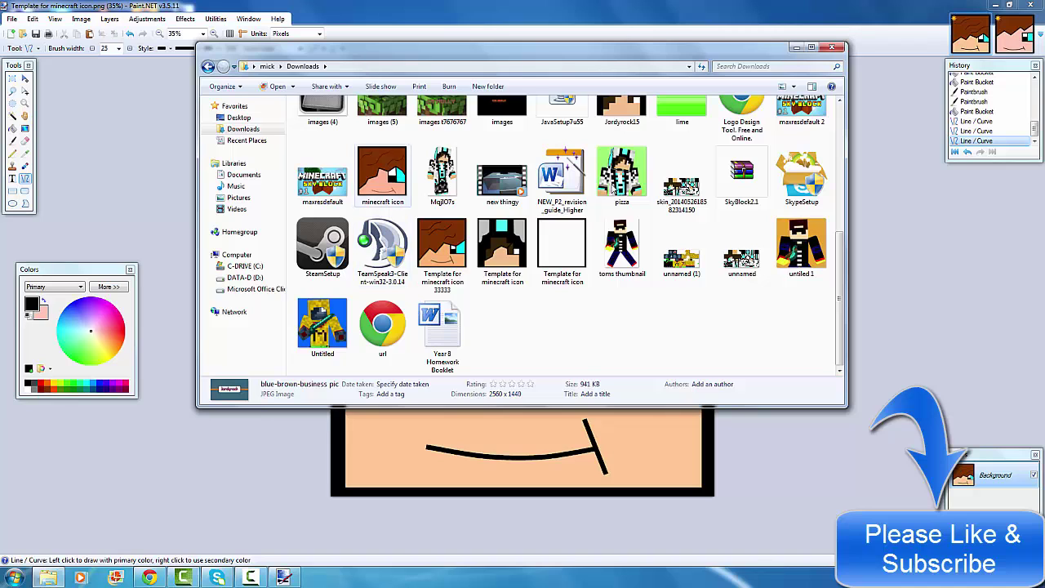
scroll(382, 188, "up", 10)
left_click(831, 50)
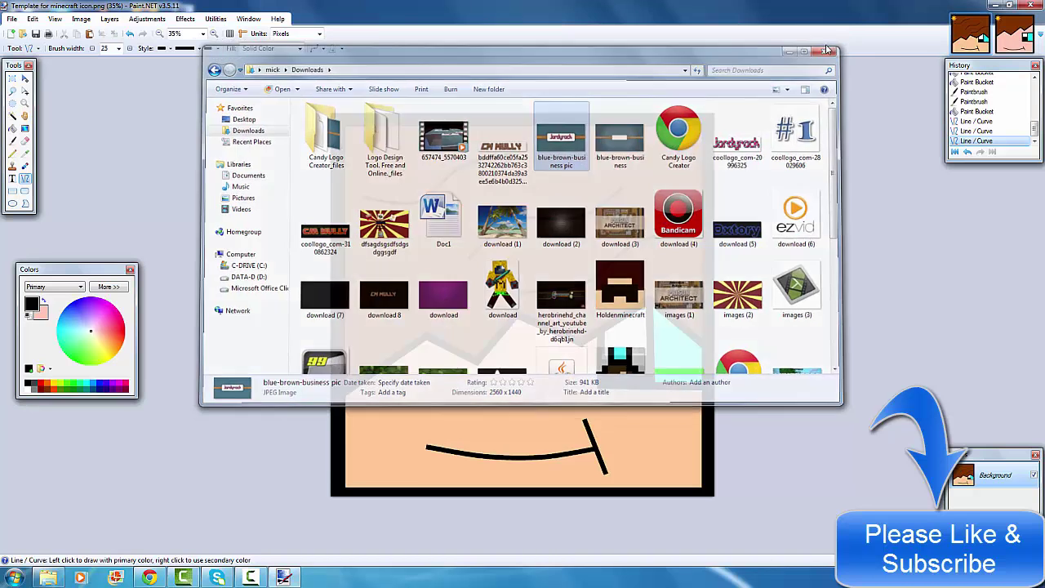